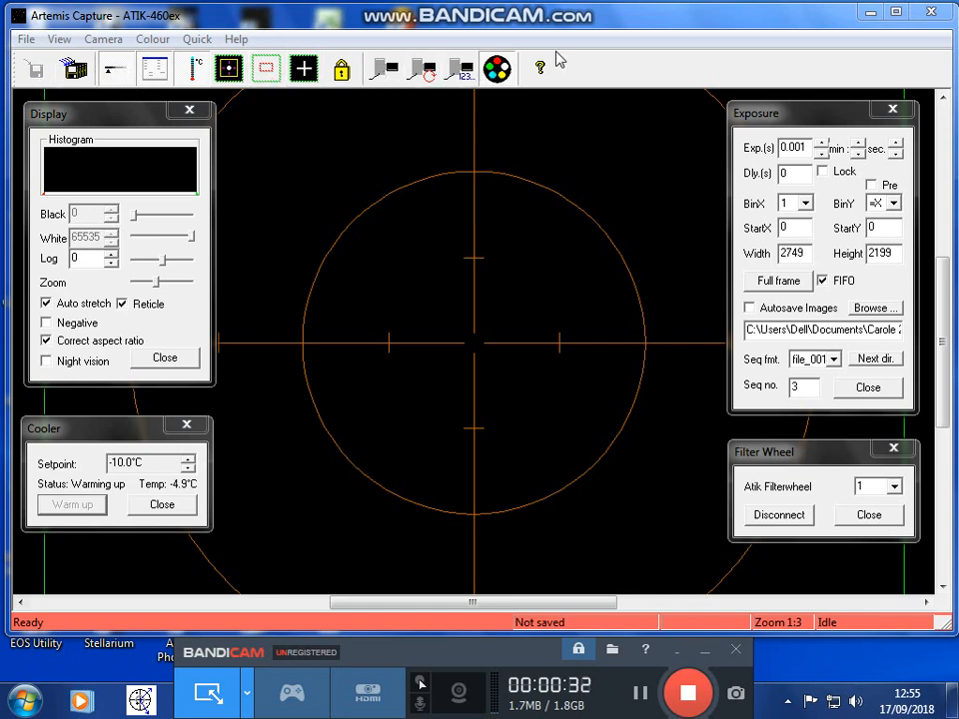
click(26, 40)
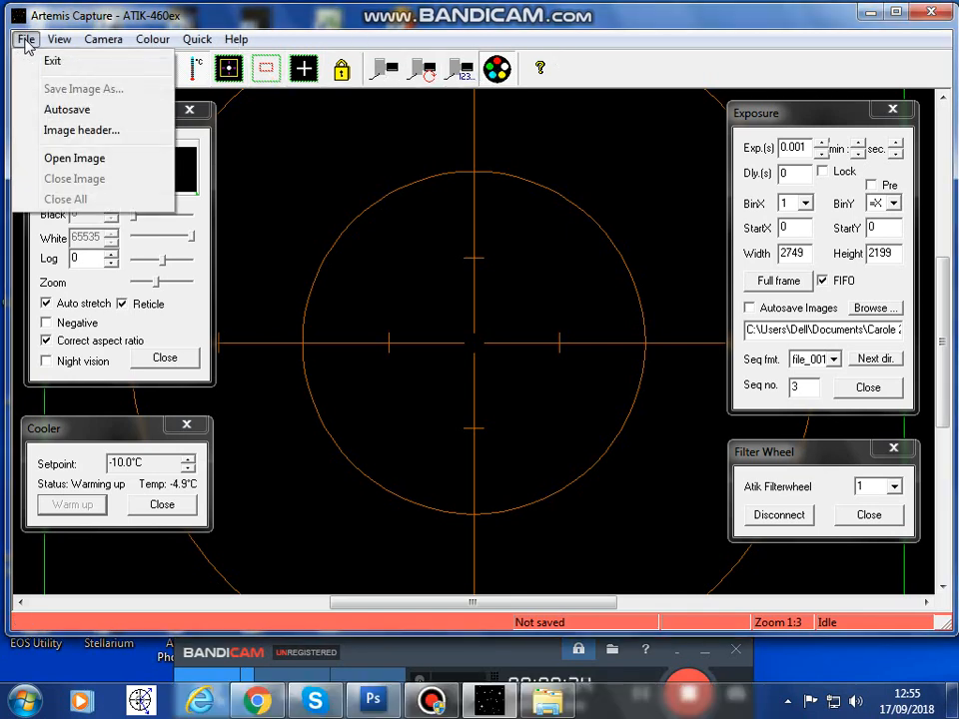
click(26, 41)
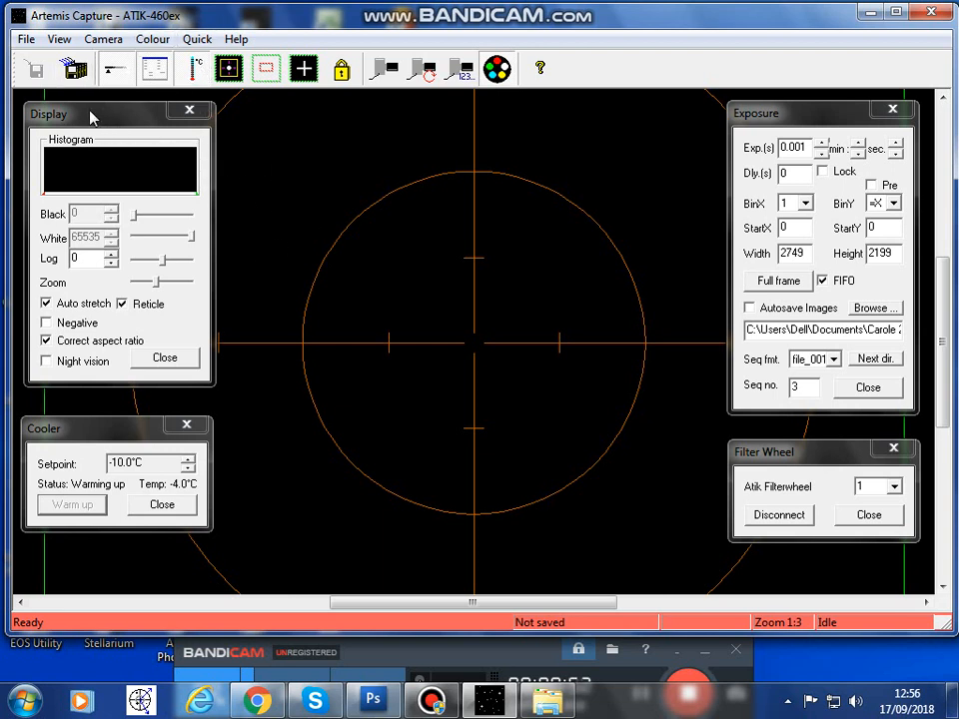
drag(96, 117, 103, 116)
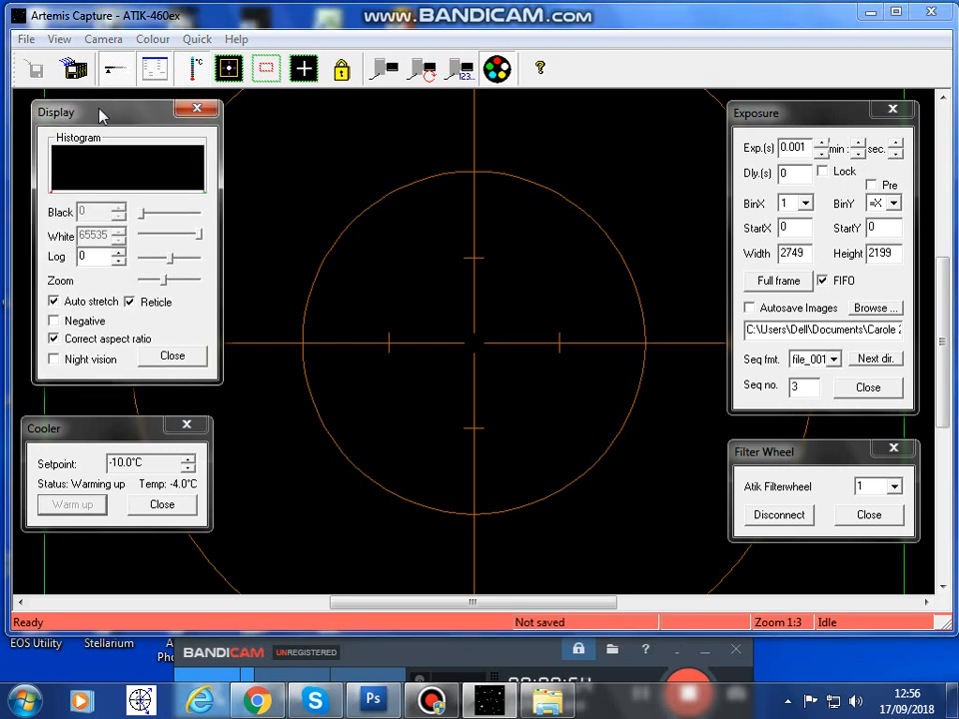
click(61, 40)
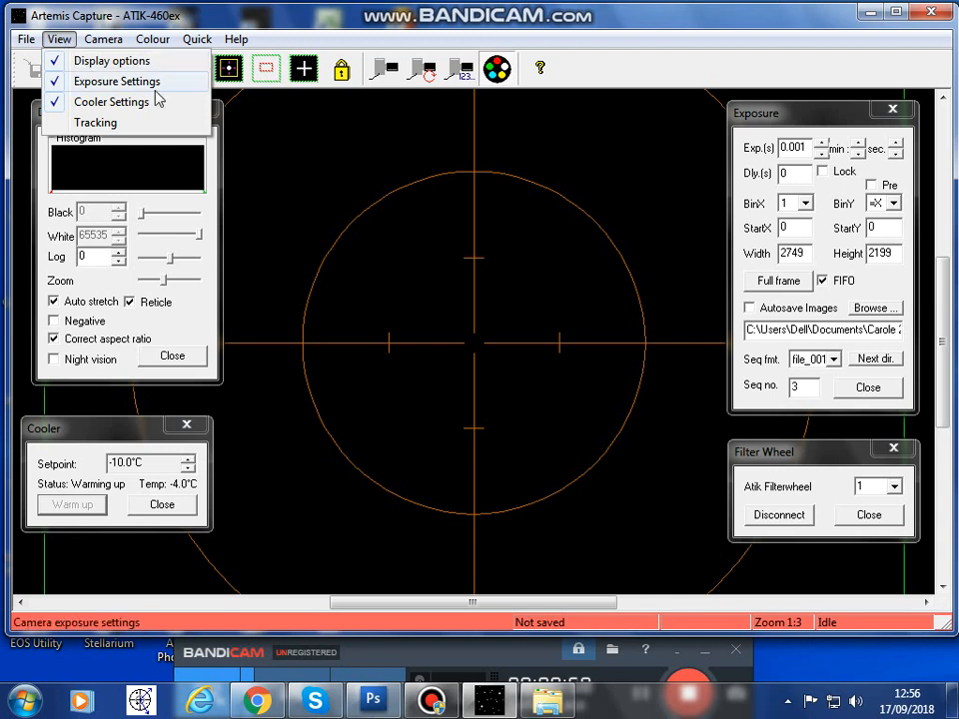
click(759, 113)
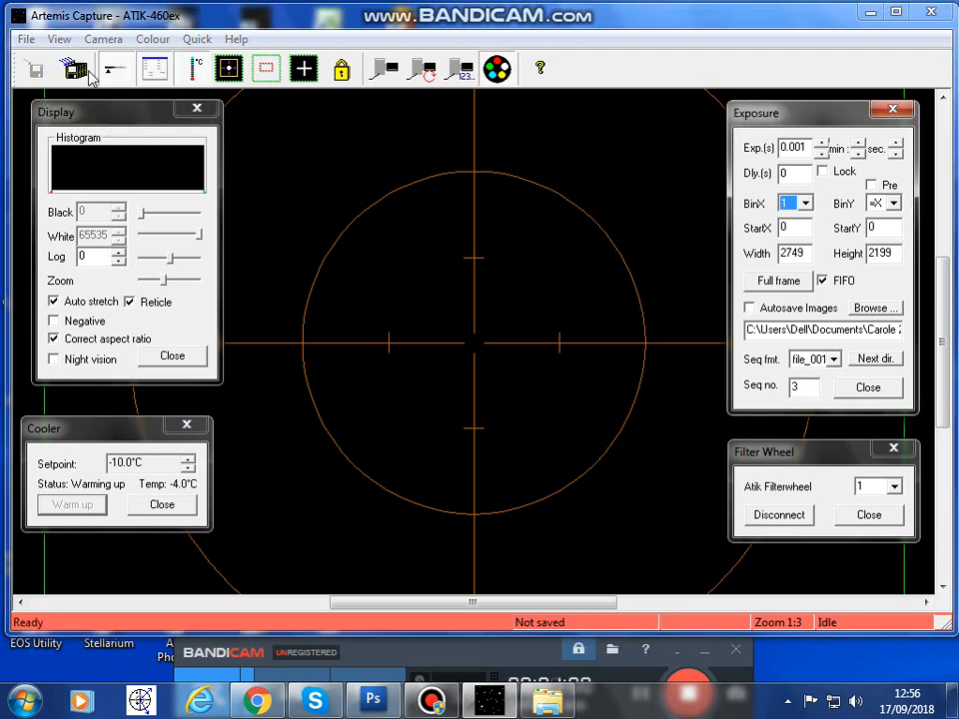
Hide and reshow the Filter Wheel window, and examine its list of available filter positions
click(497, 72)
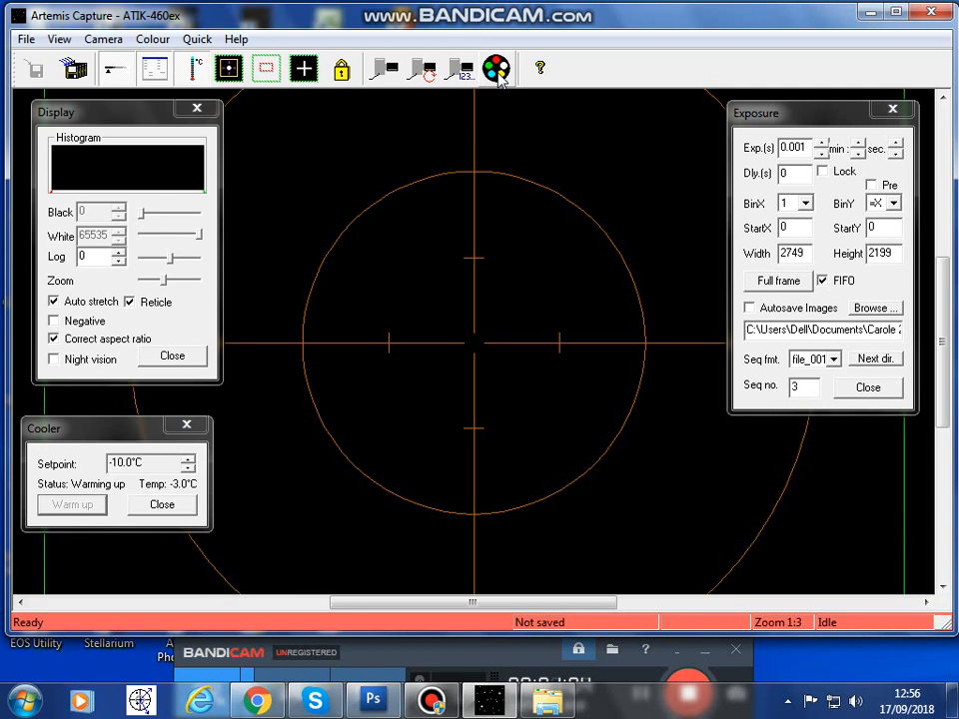
click(497, 72)
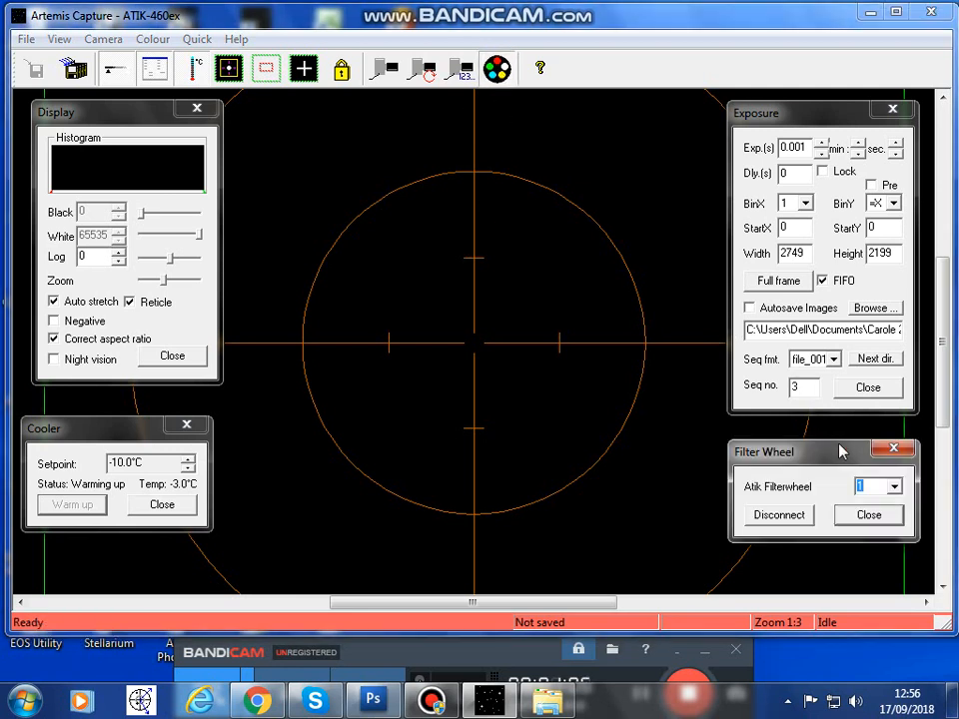
drag(838, 451, 817, 455)
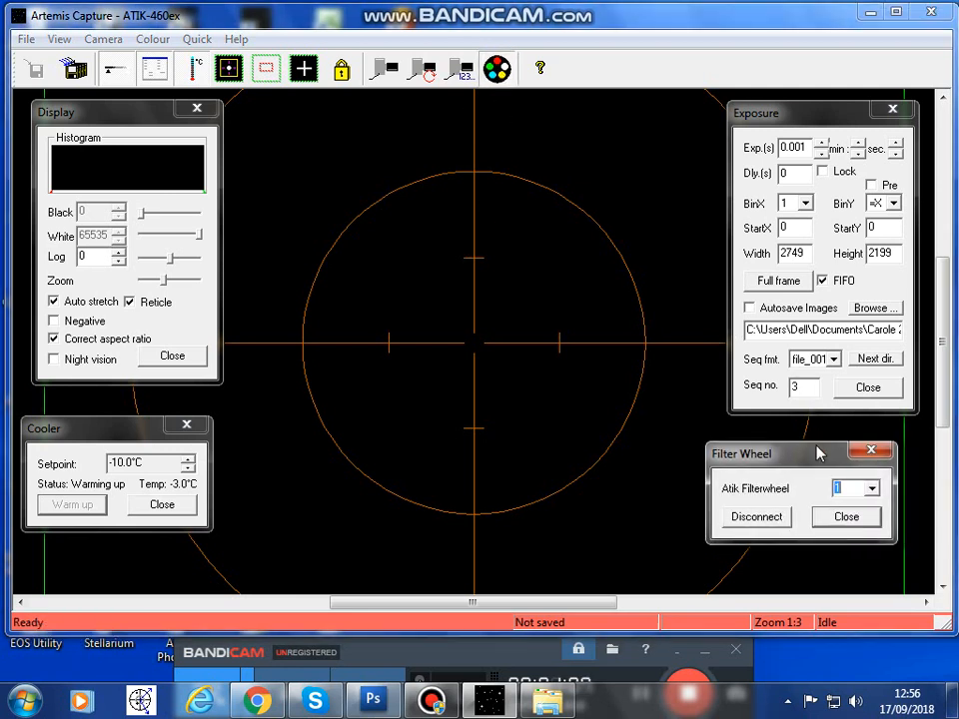
click(871, 490)
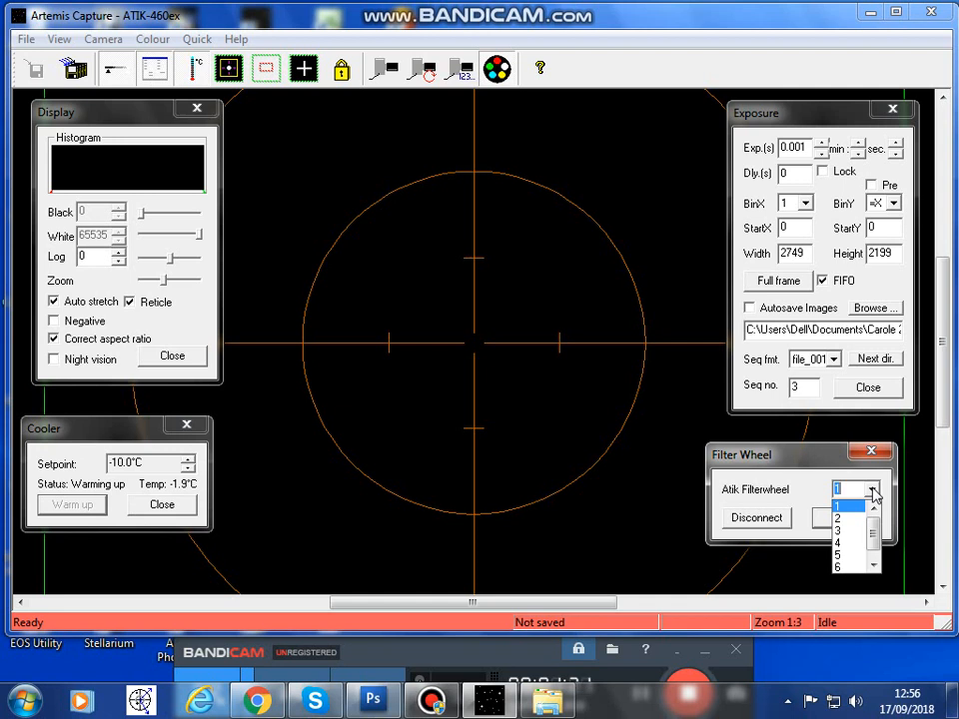
click(623, 488)
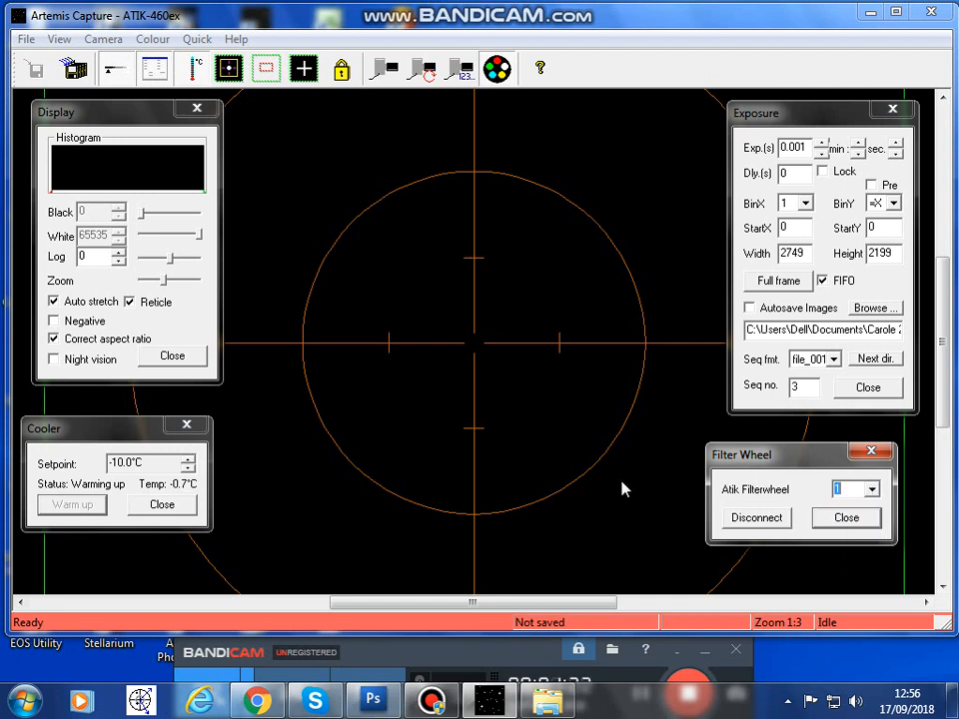
Line up the Cooler window beneath the Display window and set the display zoom to 1:3.5
mouse_move(116, 423)
mouse_down()
mouse_move(129, 417)
mouse_move(108, 425)
mouse_move(121, 430)
mouse_up()
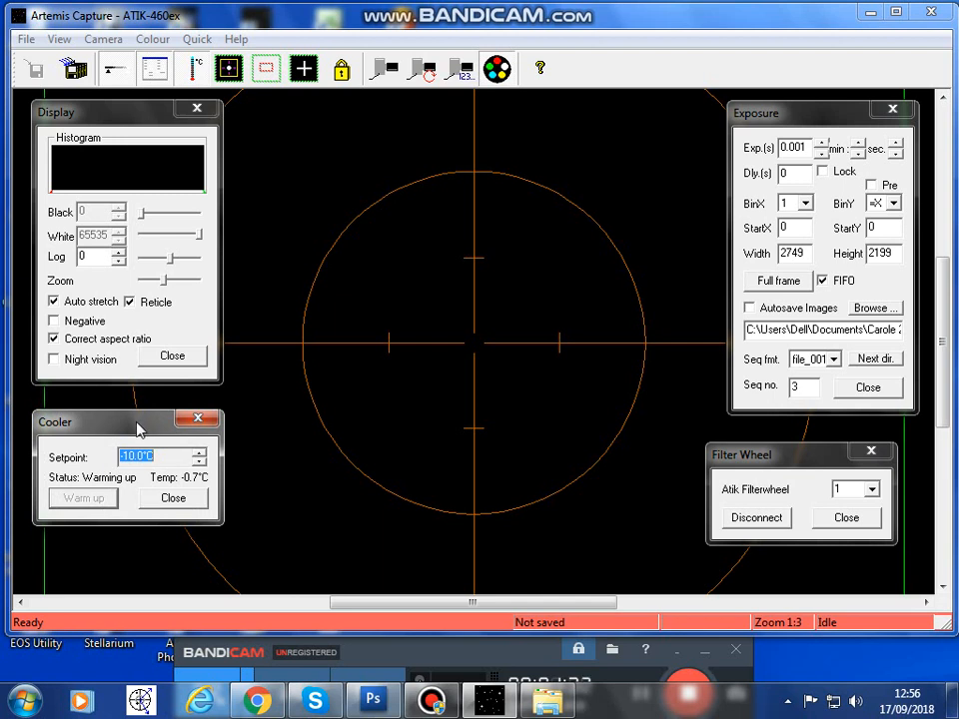
drag(137, 427, 131, 433)
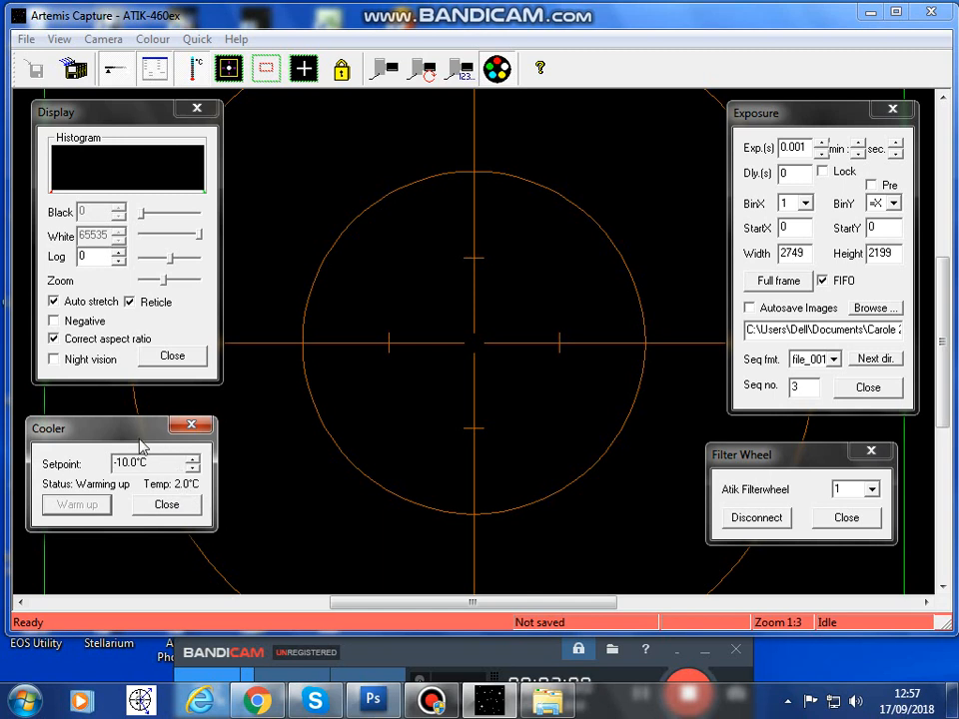
drag(139, 429, 141, 447)
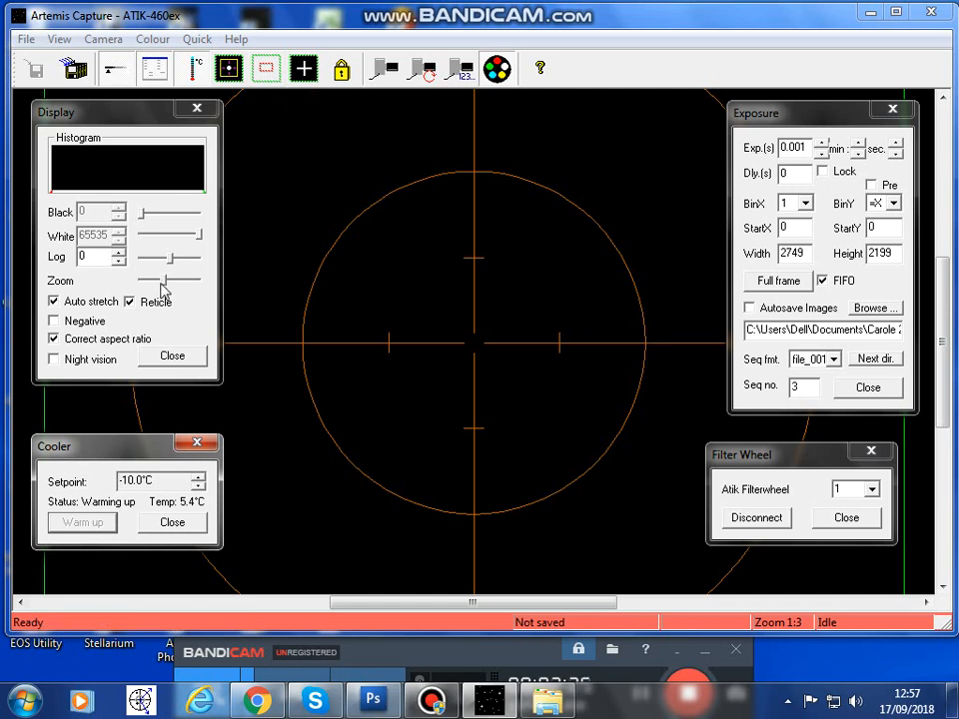
mouse_move(162, 279)
mouse_down()
mouse_move(179, 286)
mouse_move(159, 280)
mouse_move(162, 292)
mouse_up()
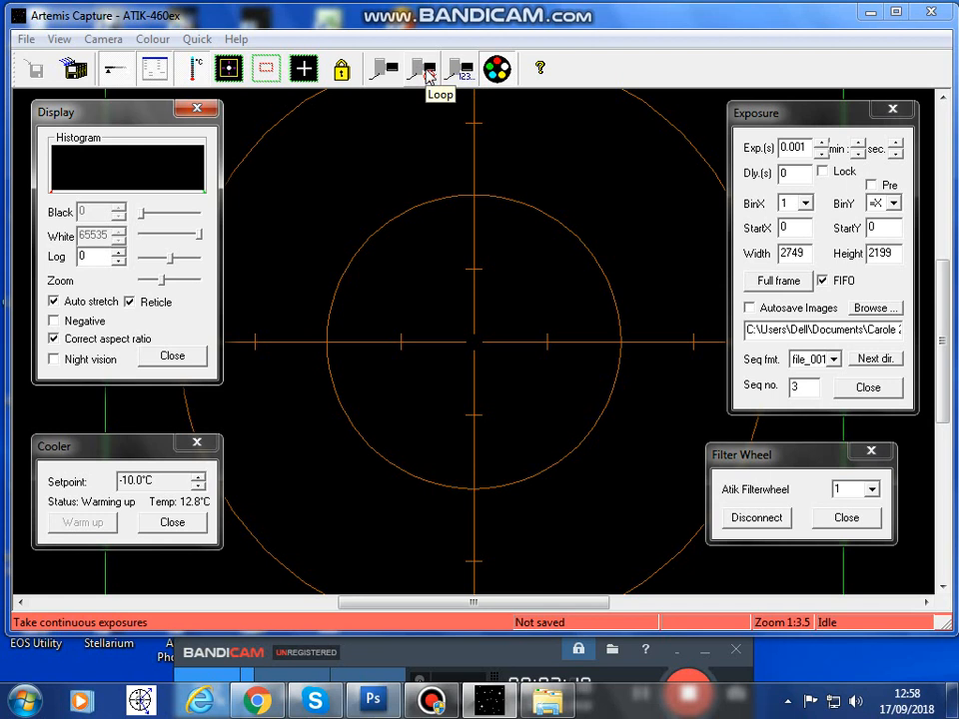
Set the exposure to 1 second with BinX 3 and zoom the display to 1:1
click(428, 76)
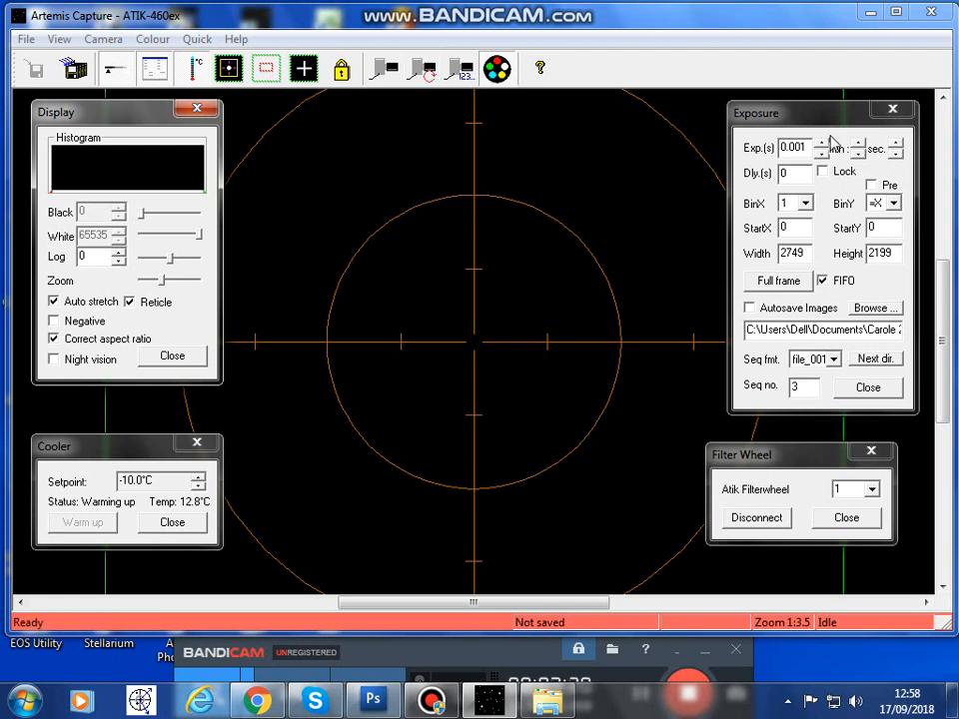
click(860, 148)
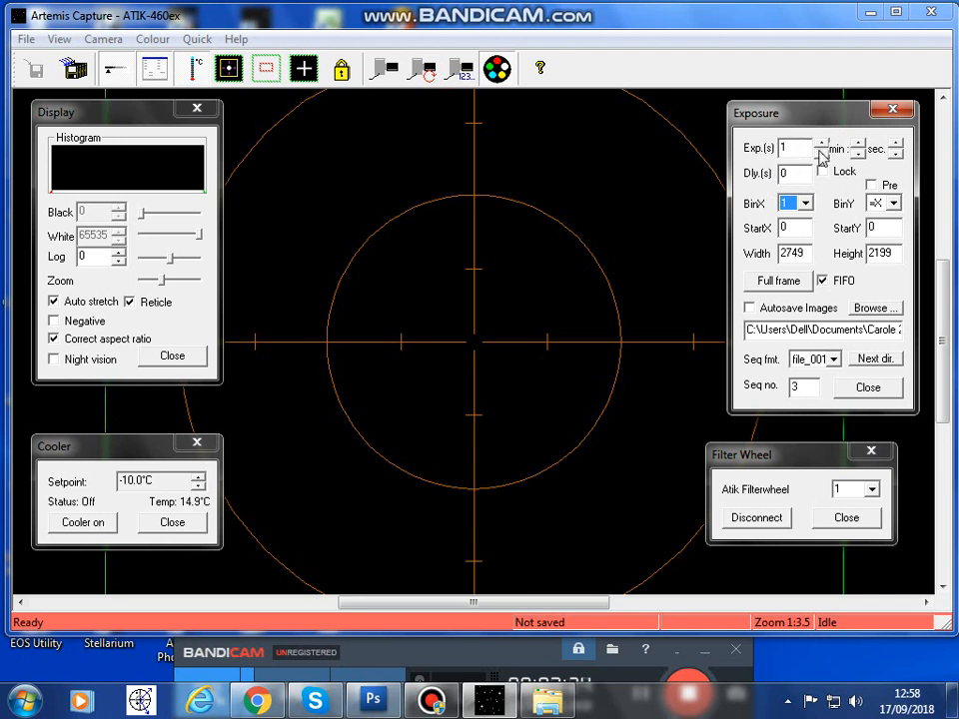
click(805, 202)
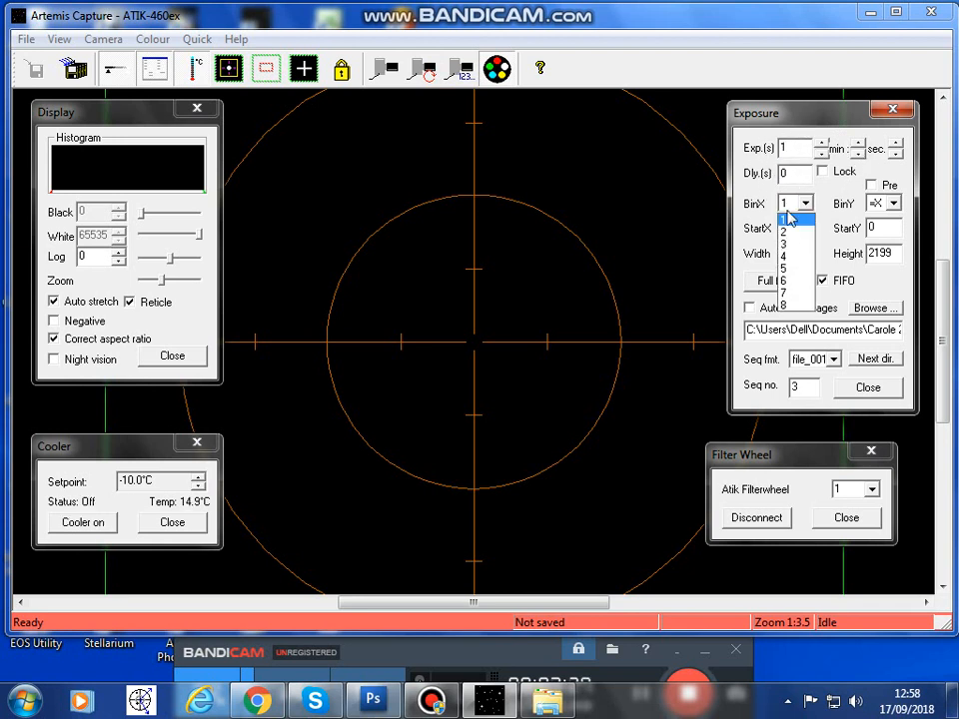
click(785, 243)
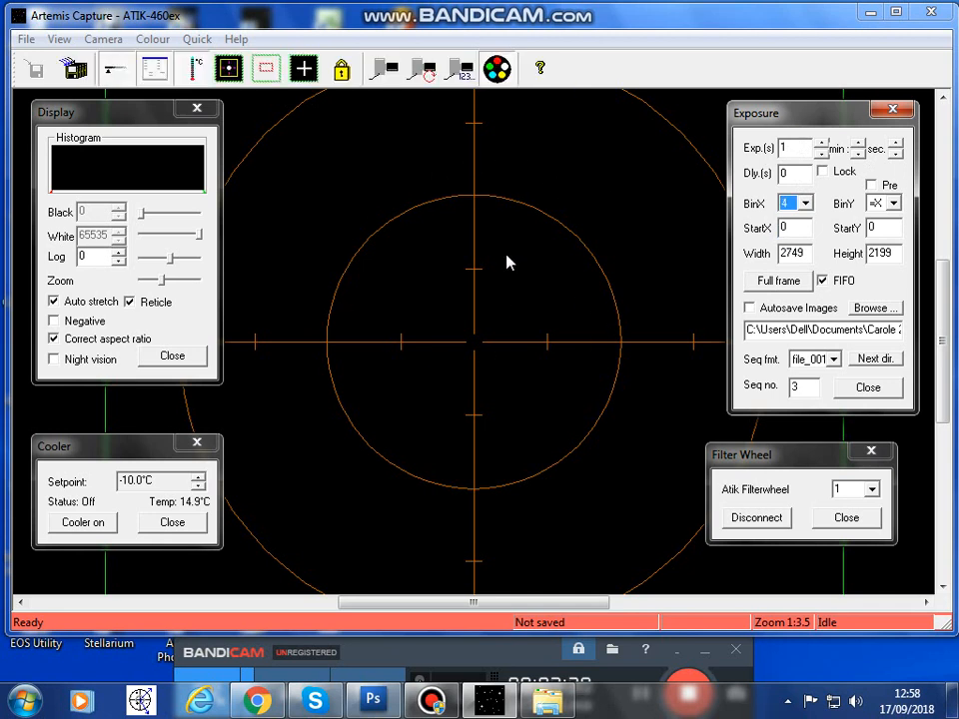
key(Up)
mouse_move(163, 281)
mouse_down()
mouse_move(180, 290)
mouse_move(170, 283)
mouse_up()
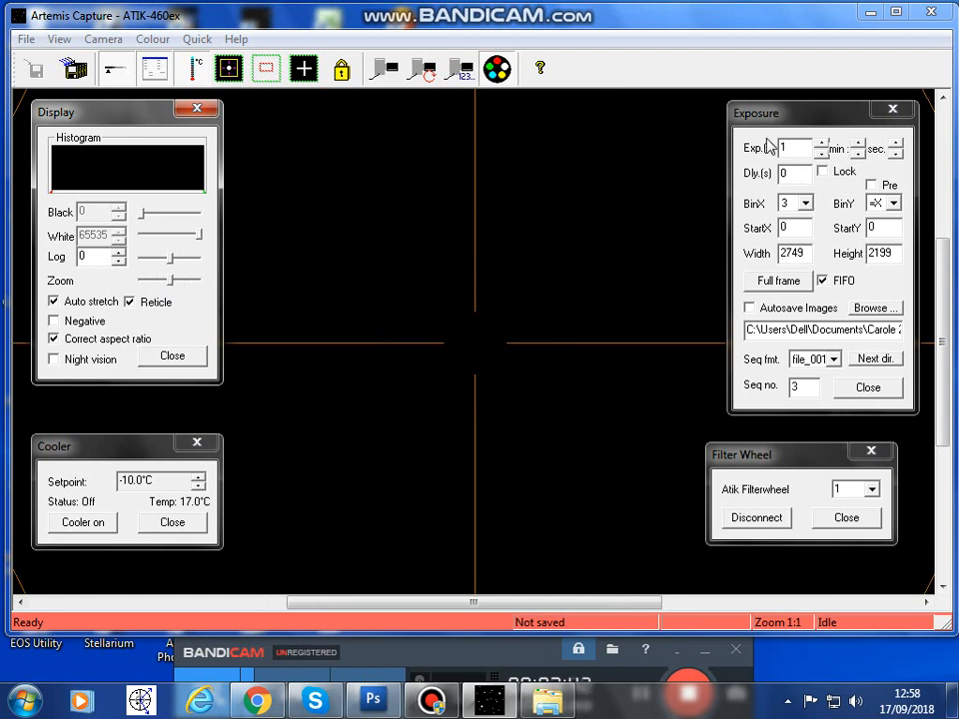
Set the exposure to 4 seconds with BinX 1 and zoom the display to 1:2
click(858, 145)
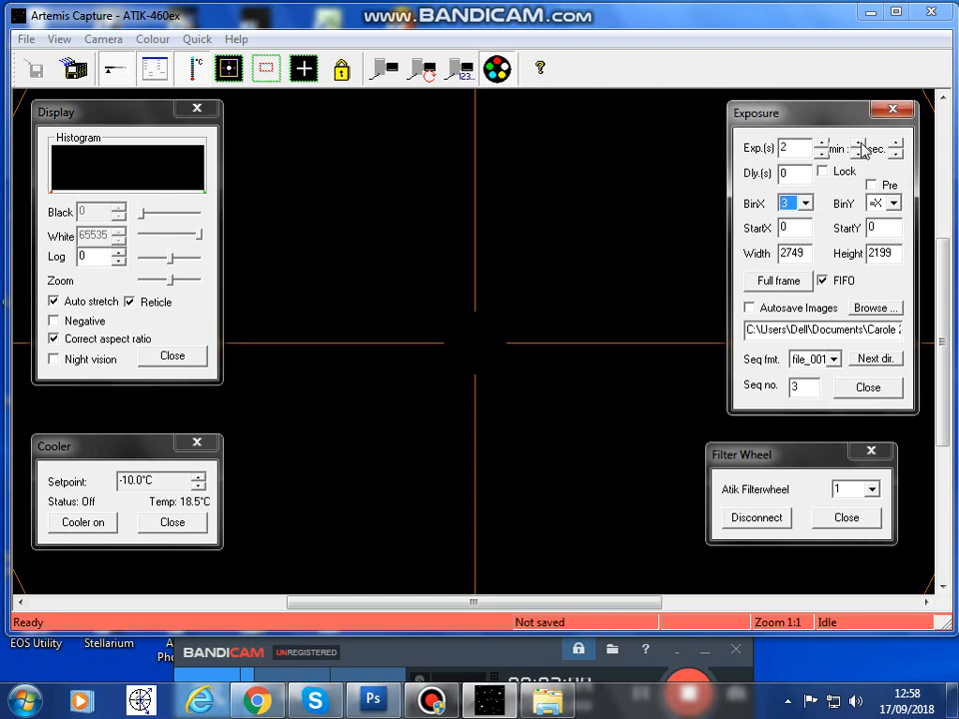
click(859, 145)
click(805, 204)
click(793, 221)
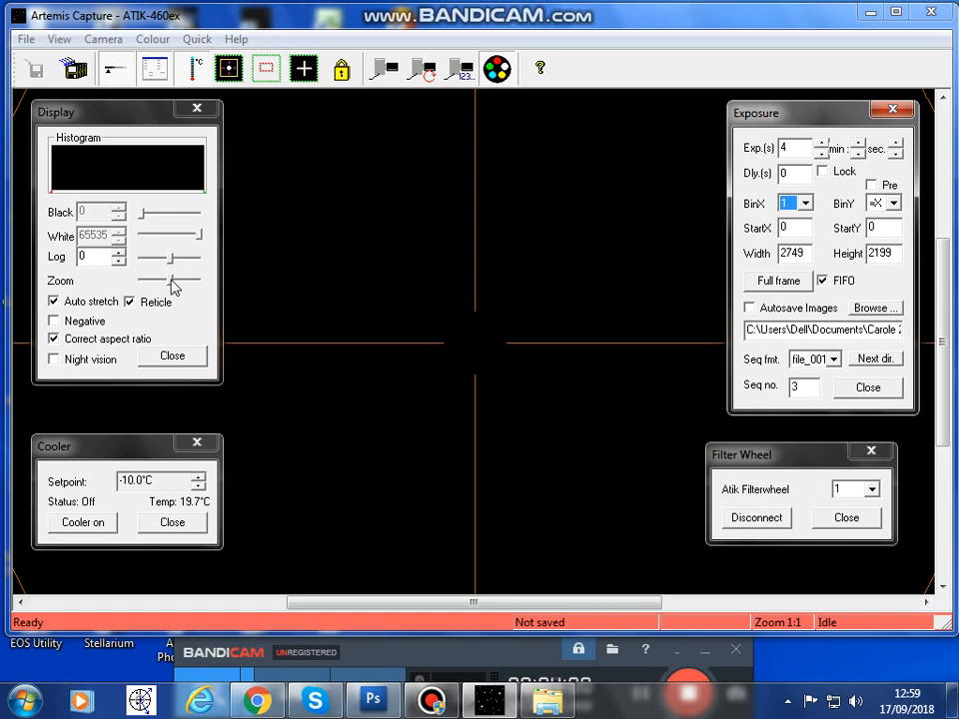
drag(175, 283, 170, 279)
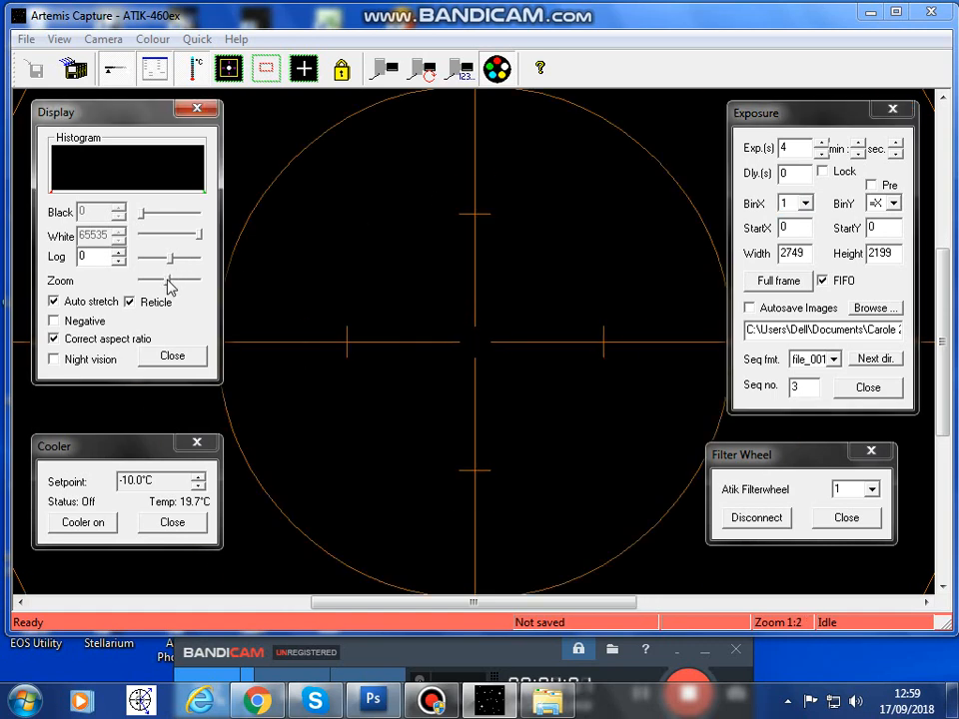
Examine the Sequencer's exposure, binning and filter position settings, and close it without running a sequence
click(450, 70)
drag(429, 111, 426, 127)
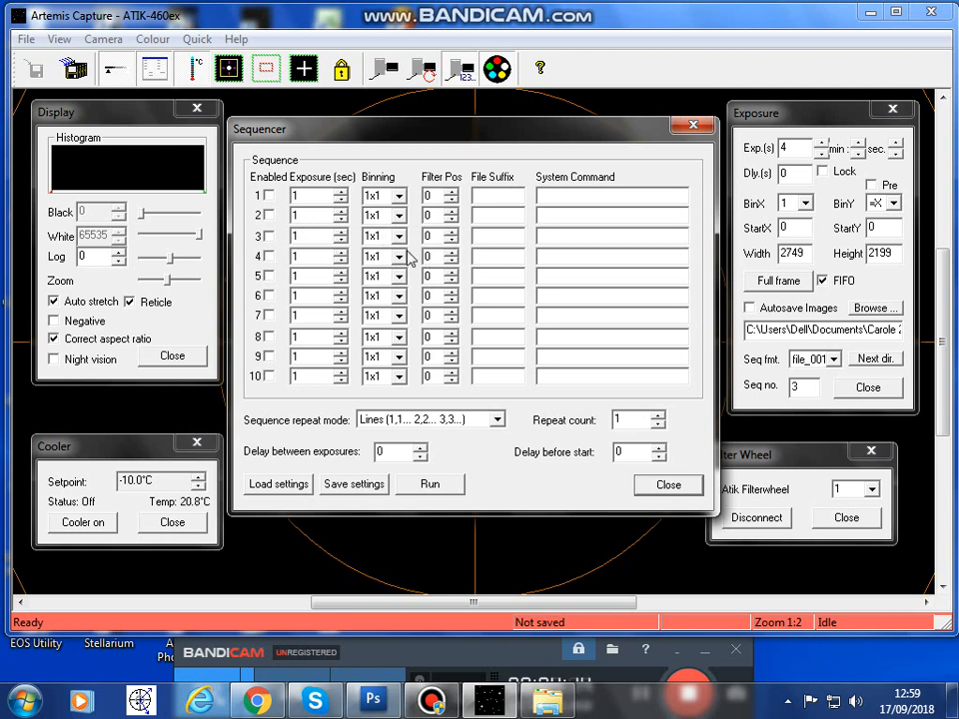
click(668, 485)
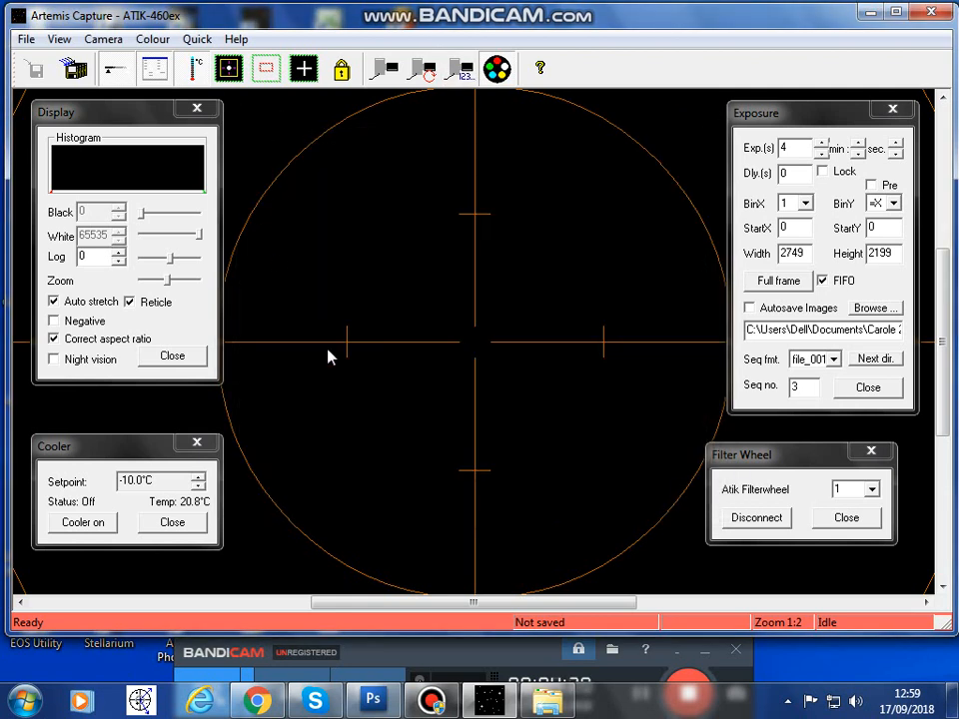
Switch the Atik filter wheel to position 5 and back to position 1
click(871, 490)
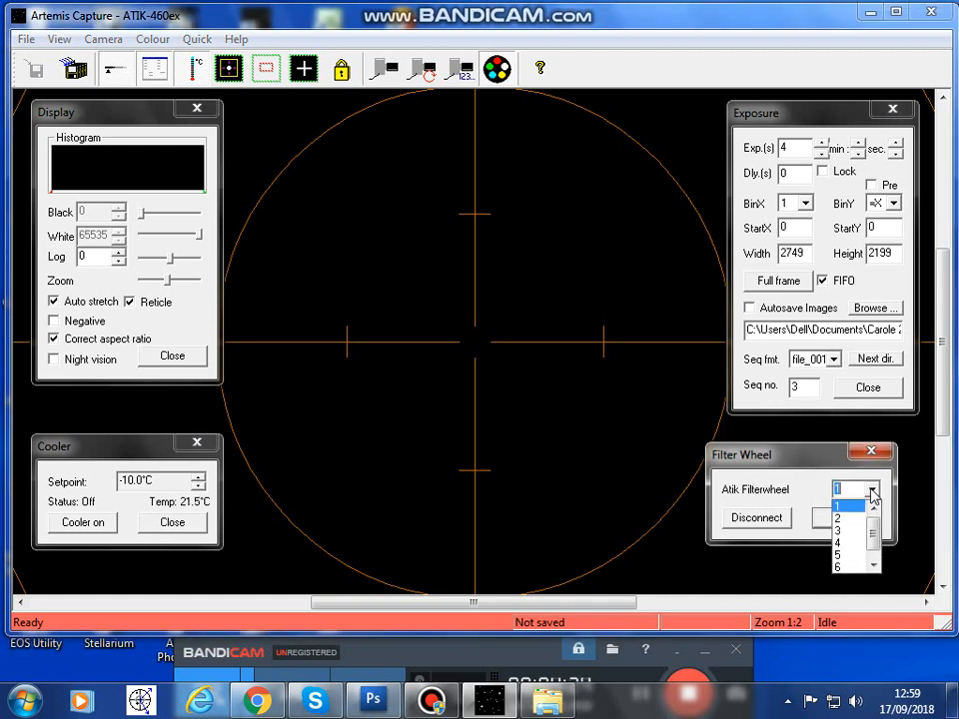
click(852, 557)
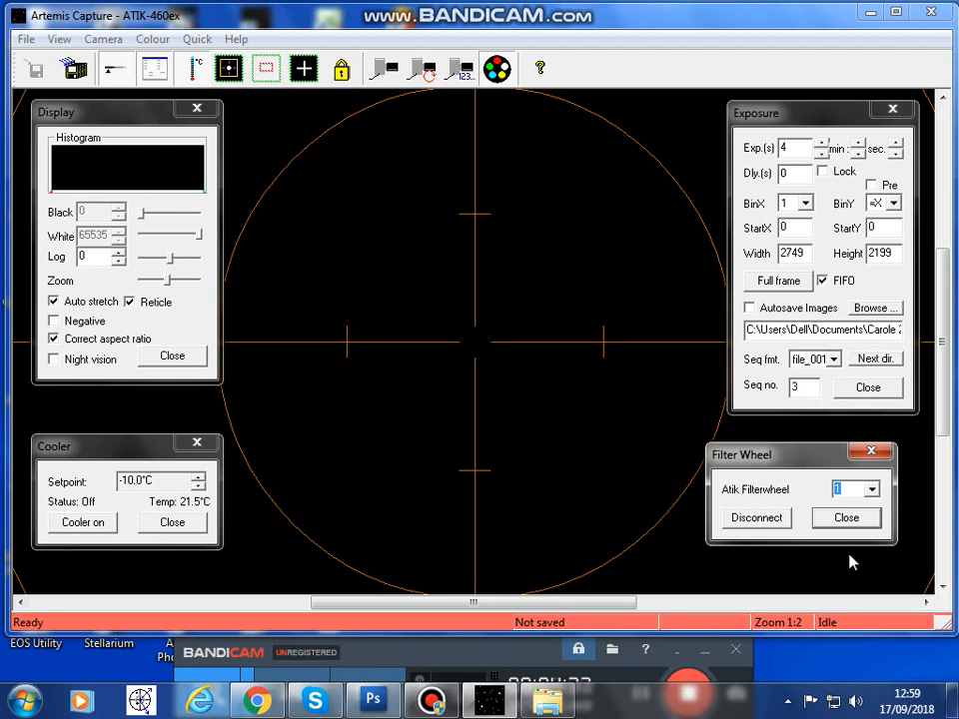
click(872, 490)
click(872, 489)
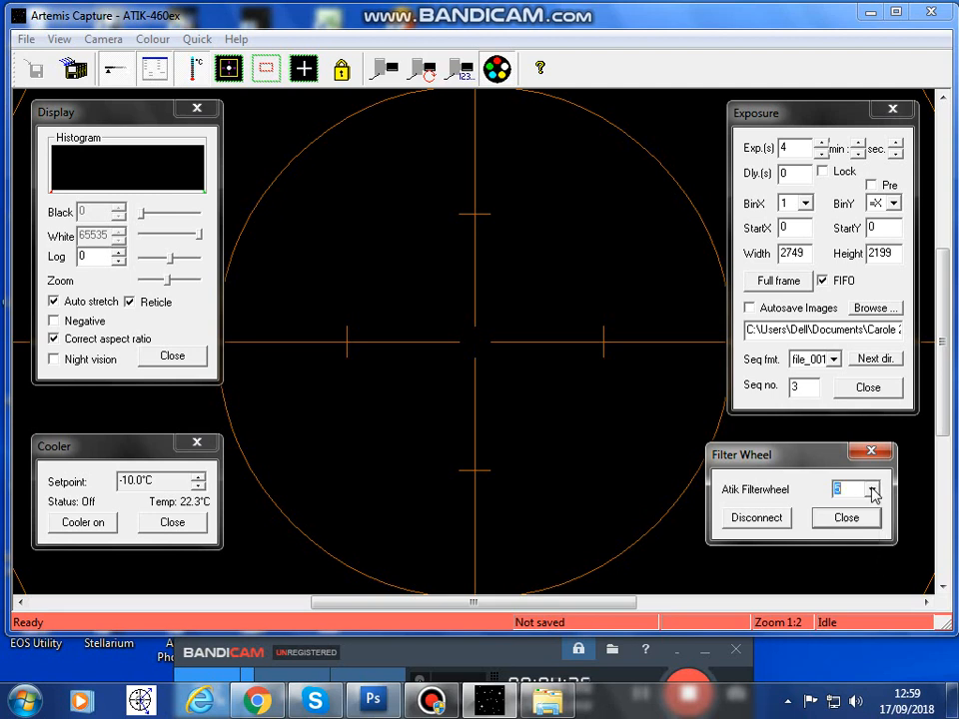
click(872, 490)
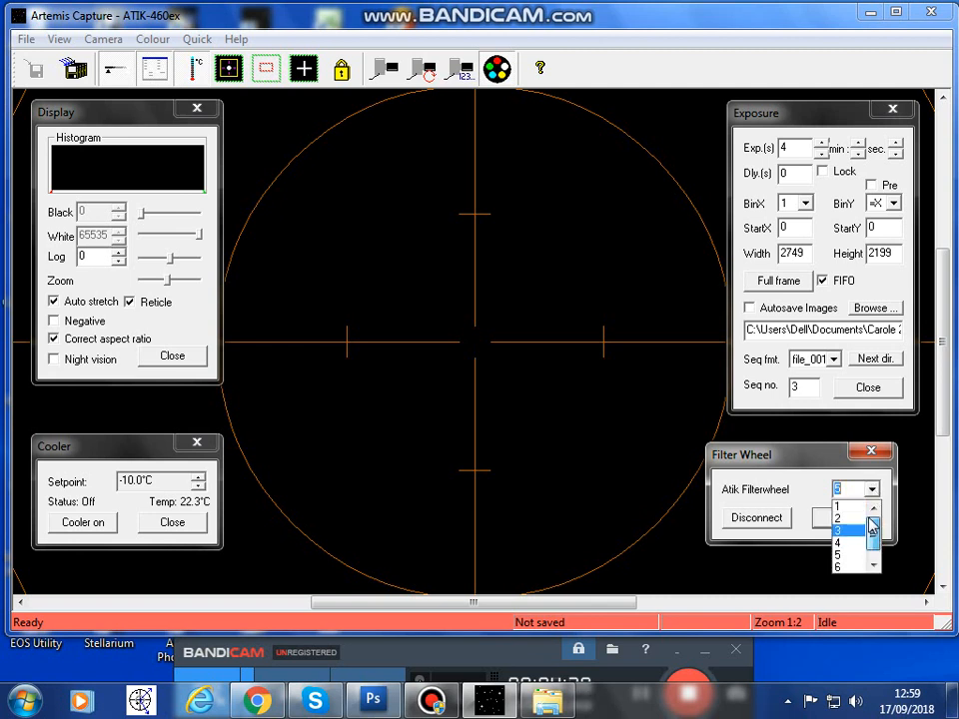
click(844, 508)
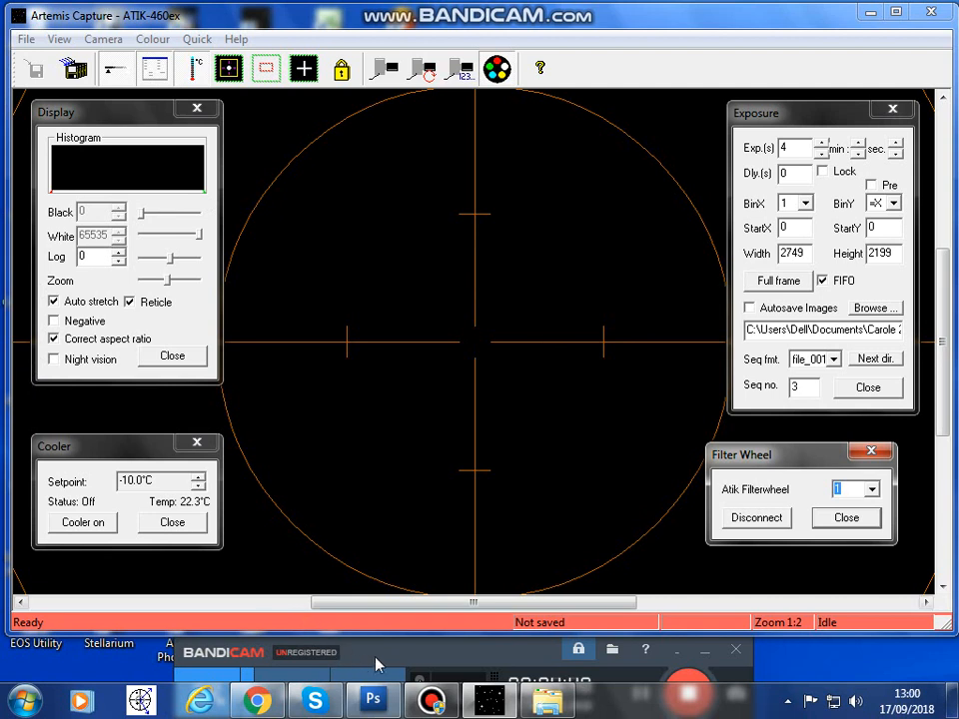
Move the Cooler window closer beneath the Display window and turn the camera cooler on
mouse_move(383, 655)
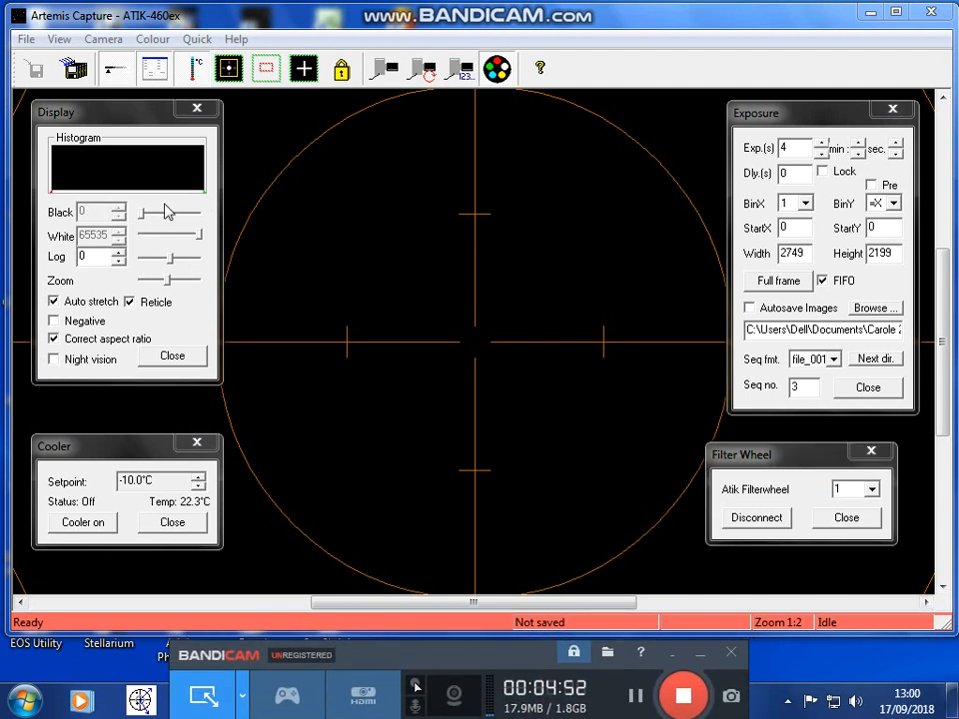
drag(68, 119, 75, 117)
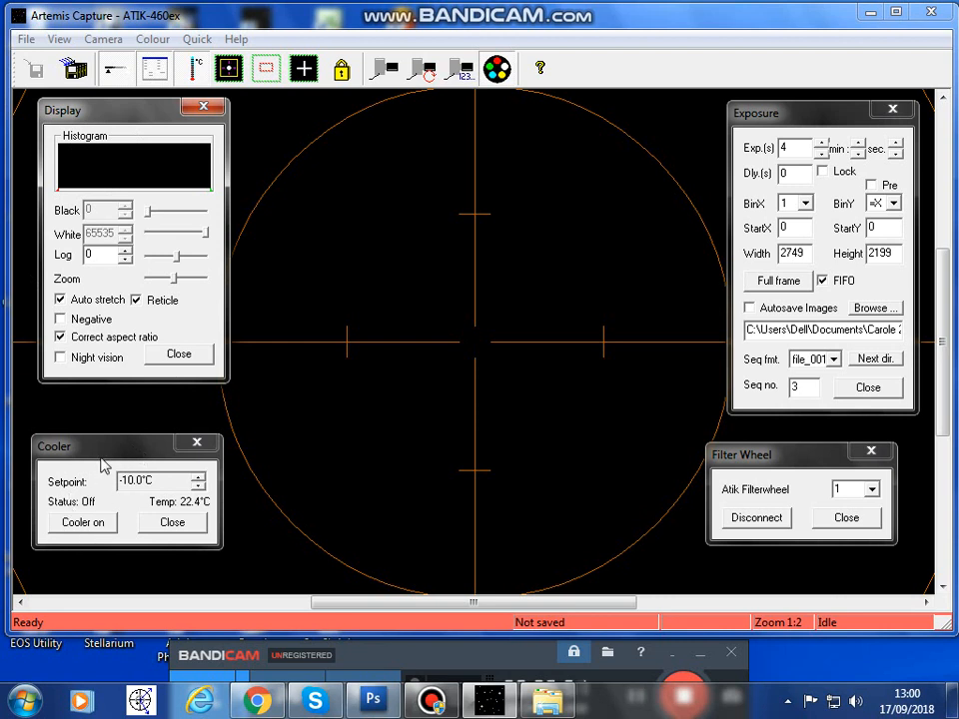
drag(108, 449, 107, 433)
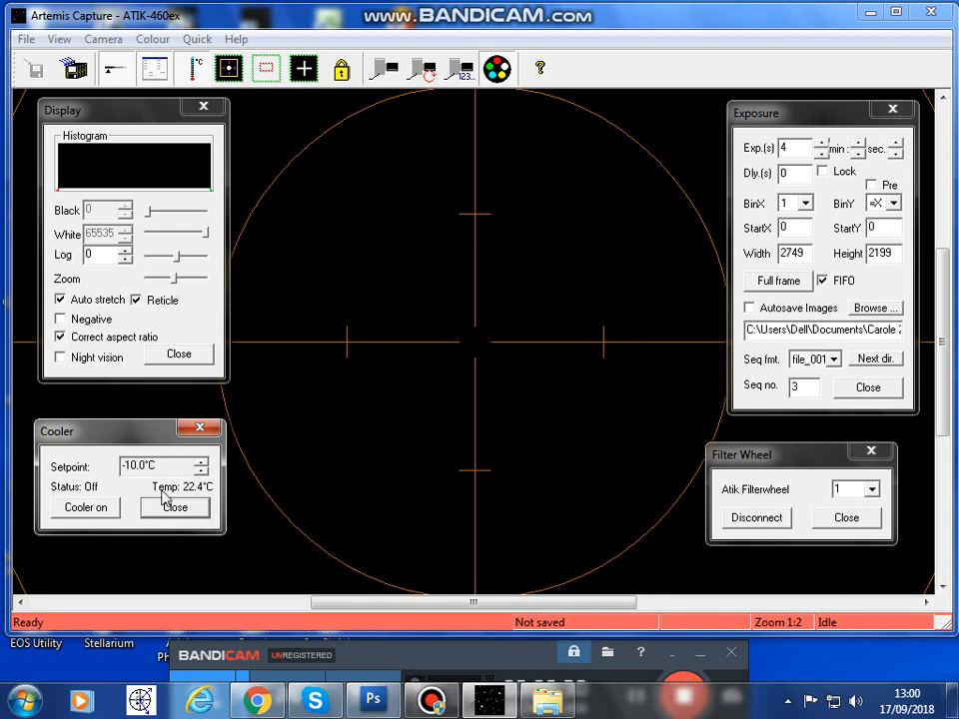
click(95, 511)
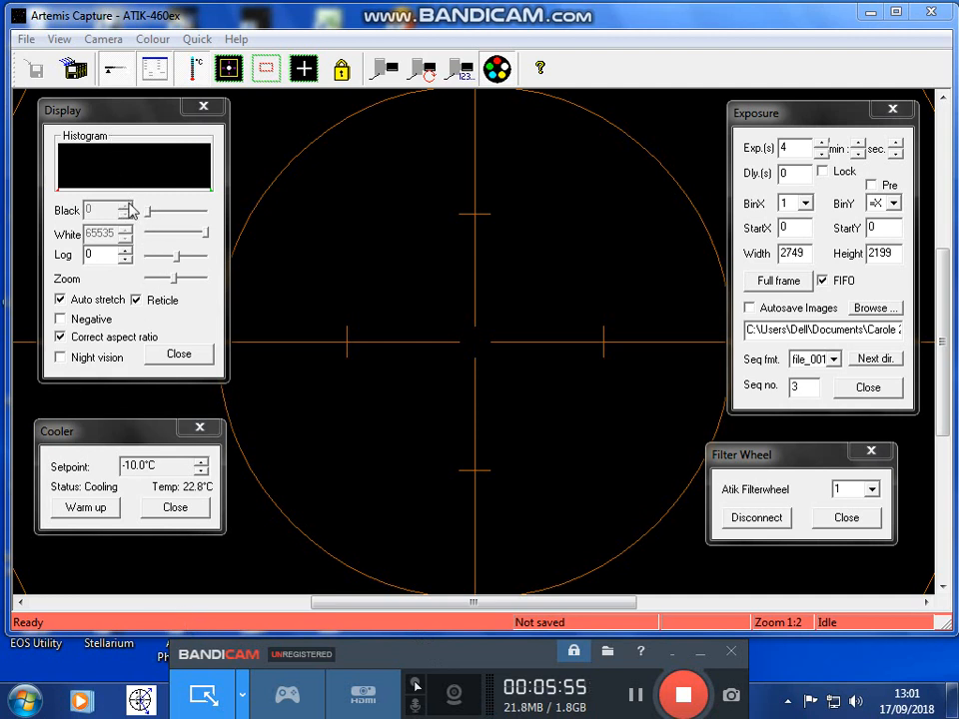
Turn the reticle off and back on, and set the display zoom to 1:3
drag(112, 116, 100, 120)
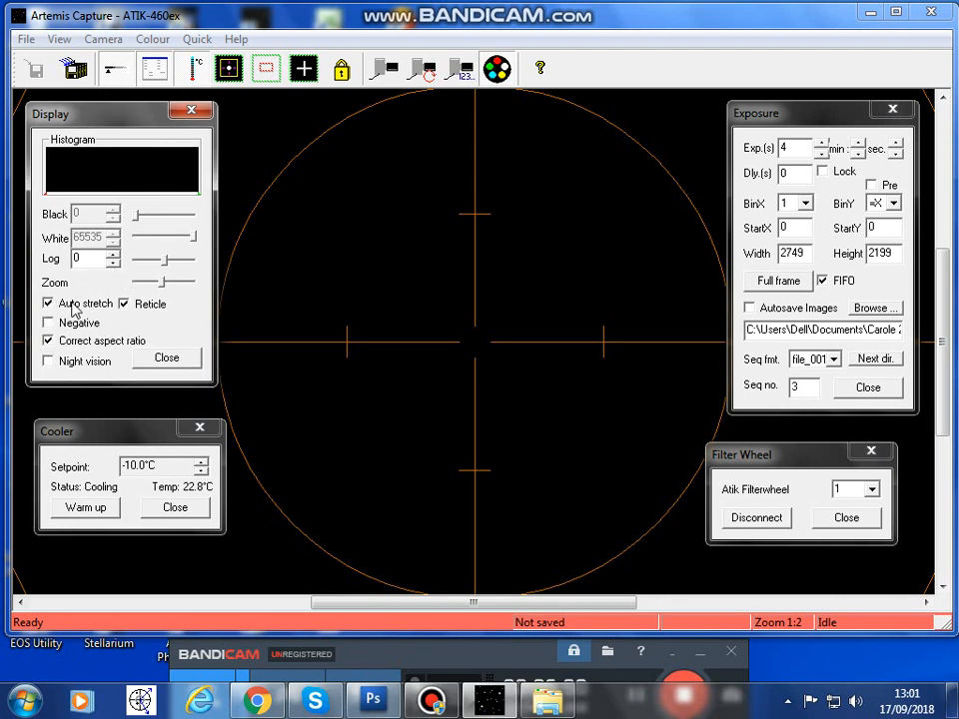
click(125, 304)
click(125, 305)
click(162, 287)
click(161, 289)
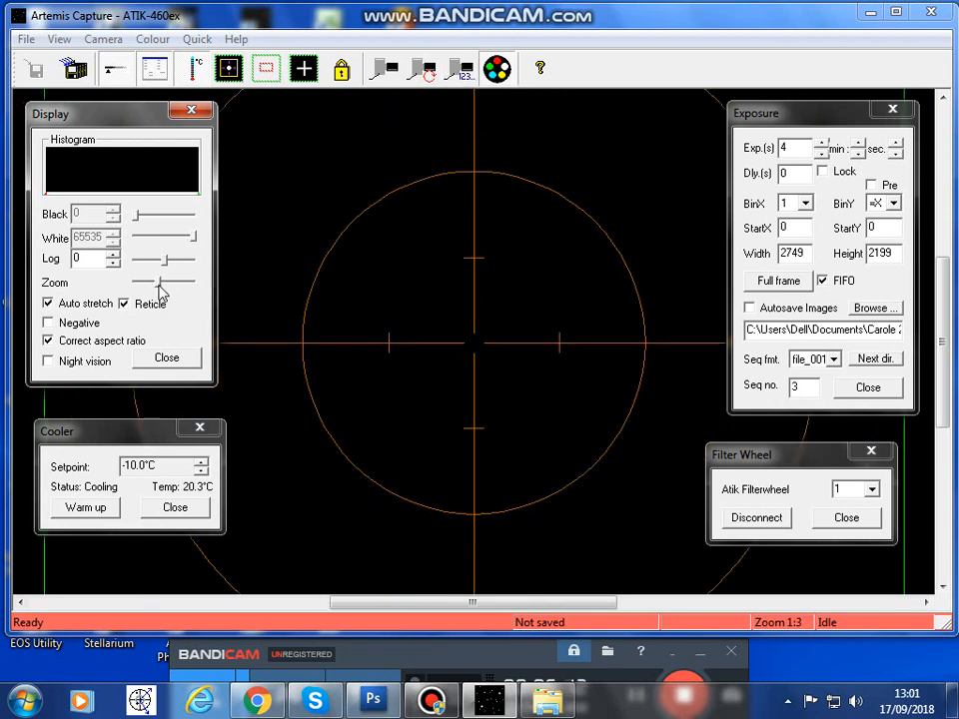
Set the display zoom to 1:4 and lower the Log stretch to -8.4
drag(160, 289, 156, 288)
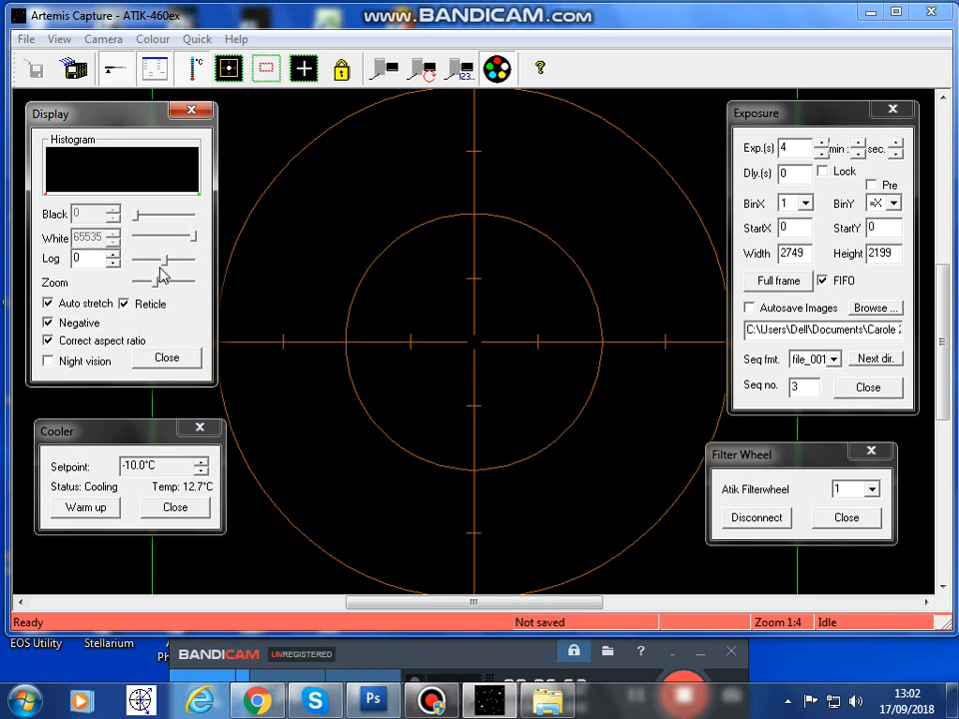
drag(163, 260, 139, 262)
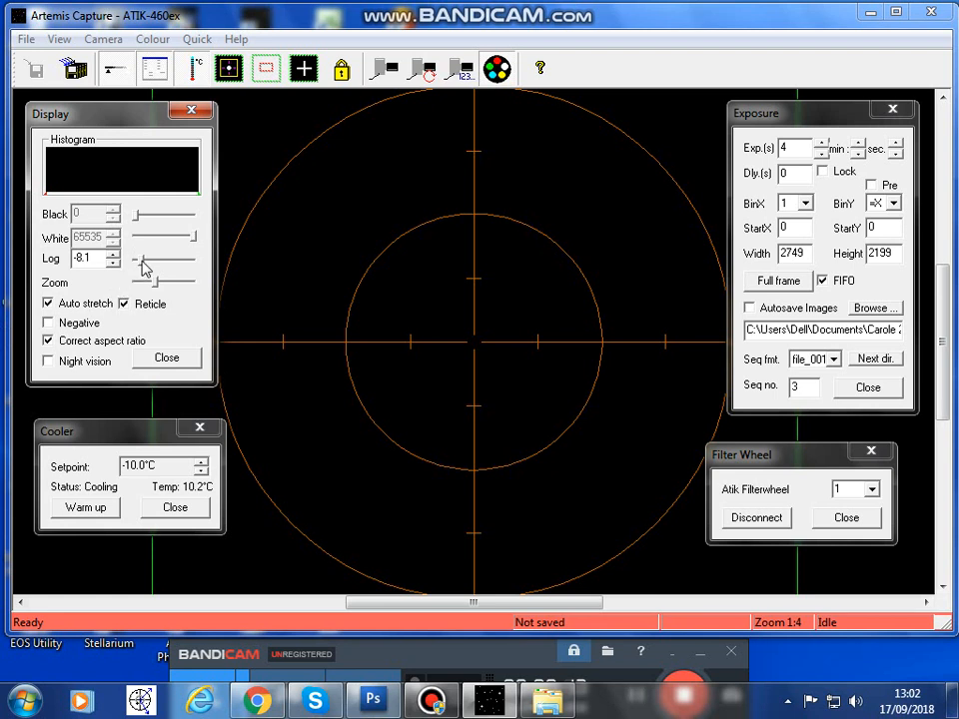
mouse_move(143, 264)
mouse_down()
mouse_move(189, 268)
mouse_move(141, 268)
mouse_up()
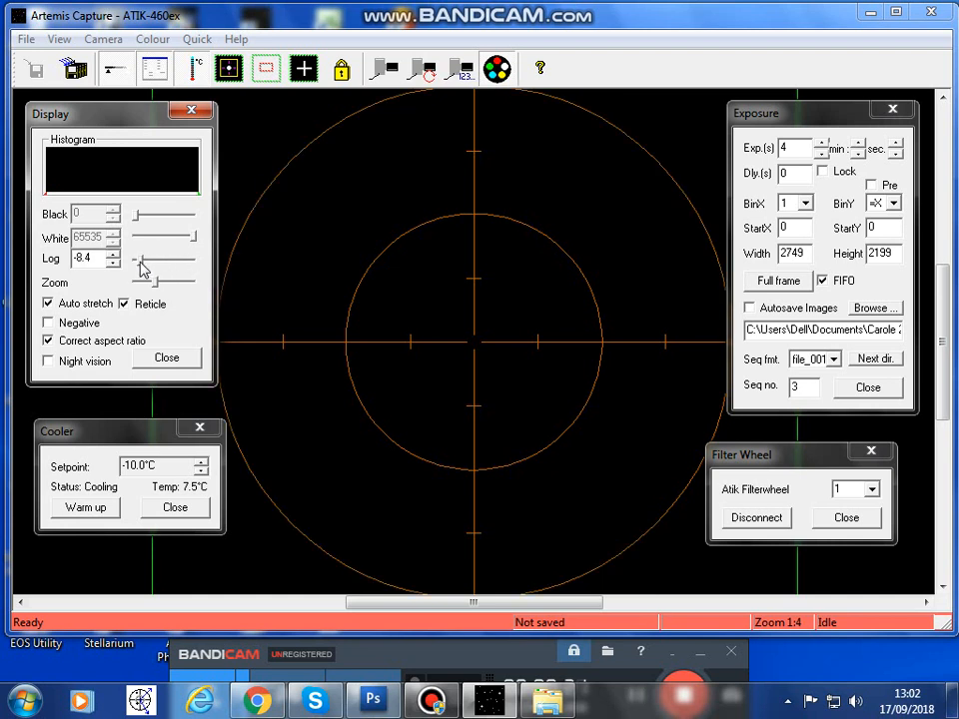
Turn the negative display on and back off, and set the Log stretch to -0.3
click(49, 324)
click(49, 324)
drag(143, 266, 167, 268)
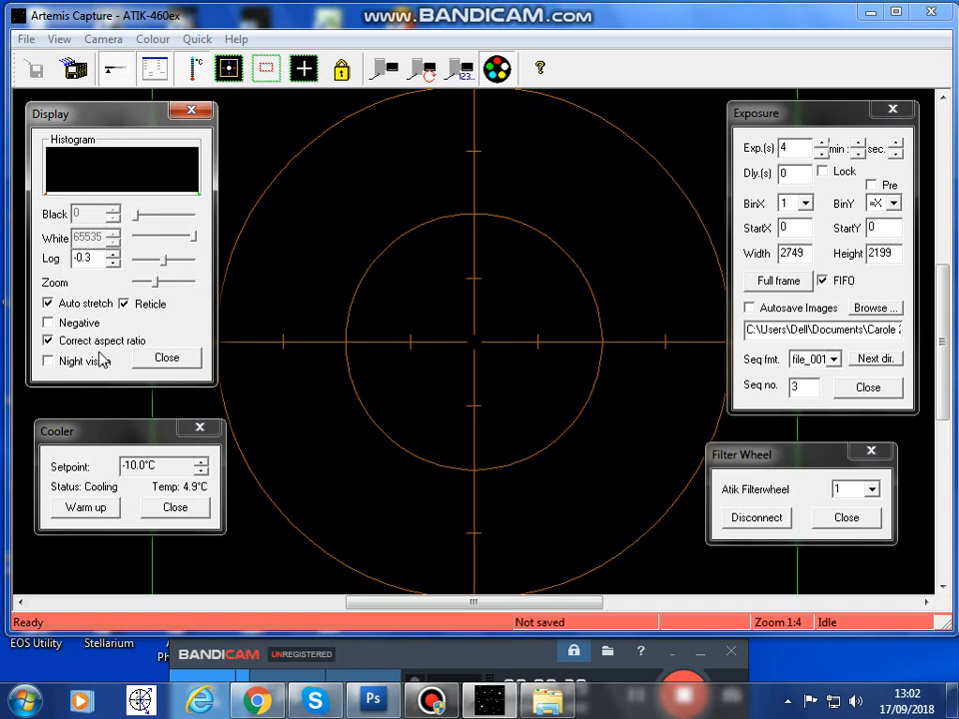
Turn night vision on and back off, and move the Filter Wheel window slightly further below the Exposure window
click(48, 362)
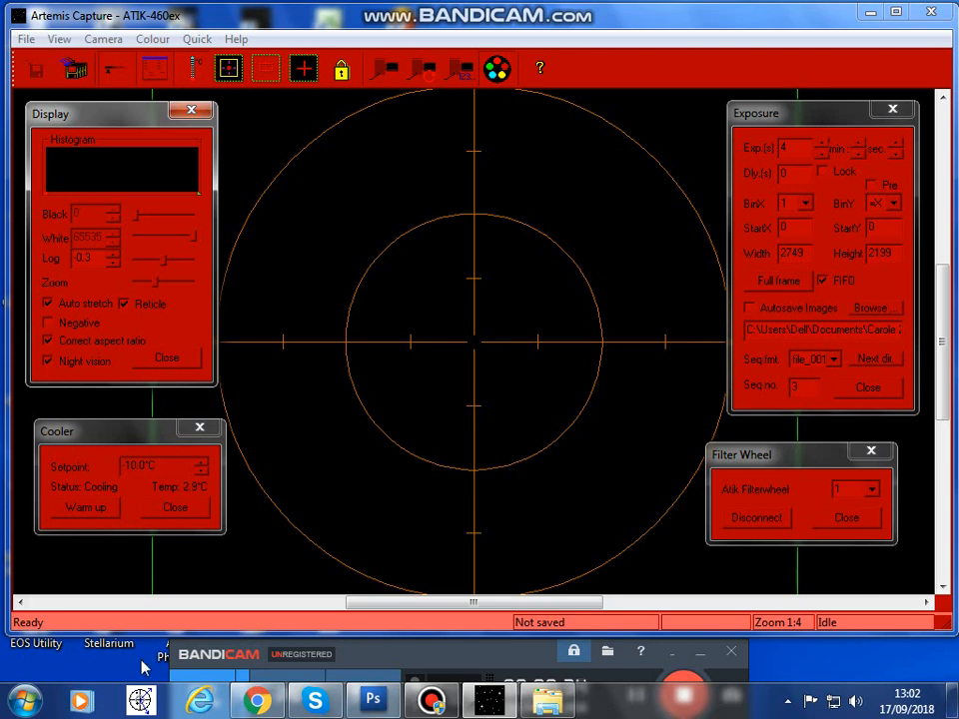
click(48, 362)
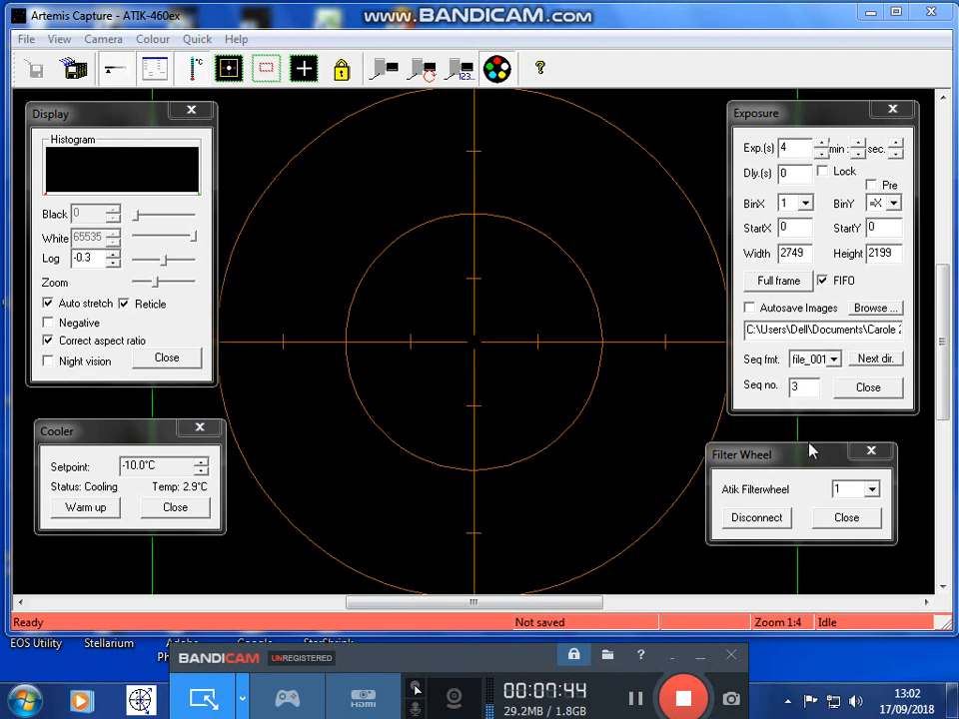
drag(809, 451, 817, 480)
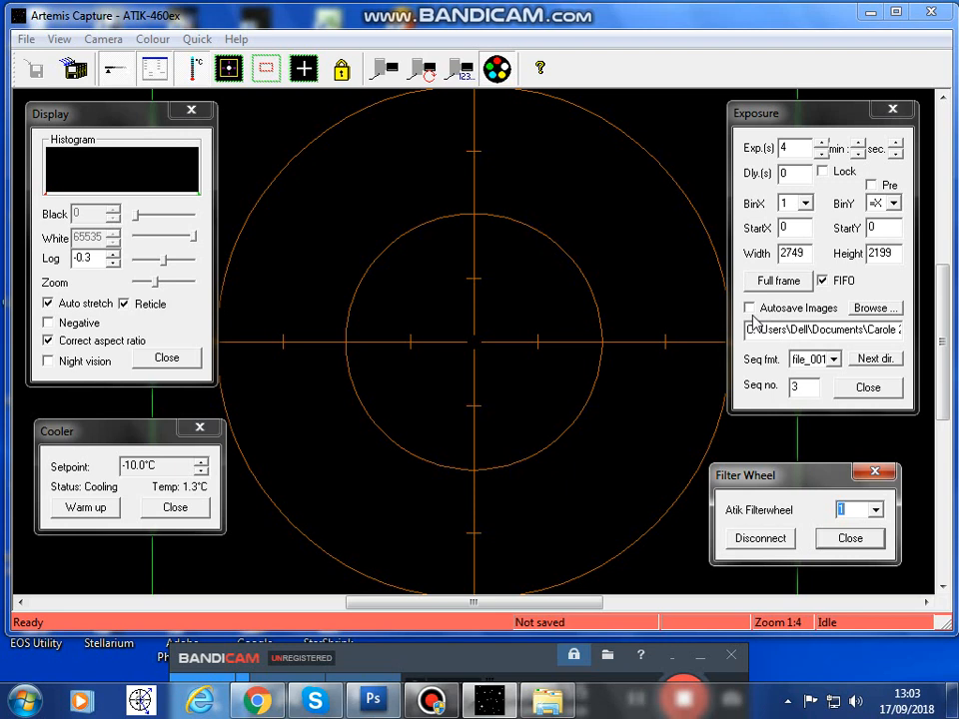
Check the autosave folder option, view the Bandicam documents folder in Windows Explorer, and close that folder window
click(876, 313)
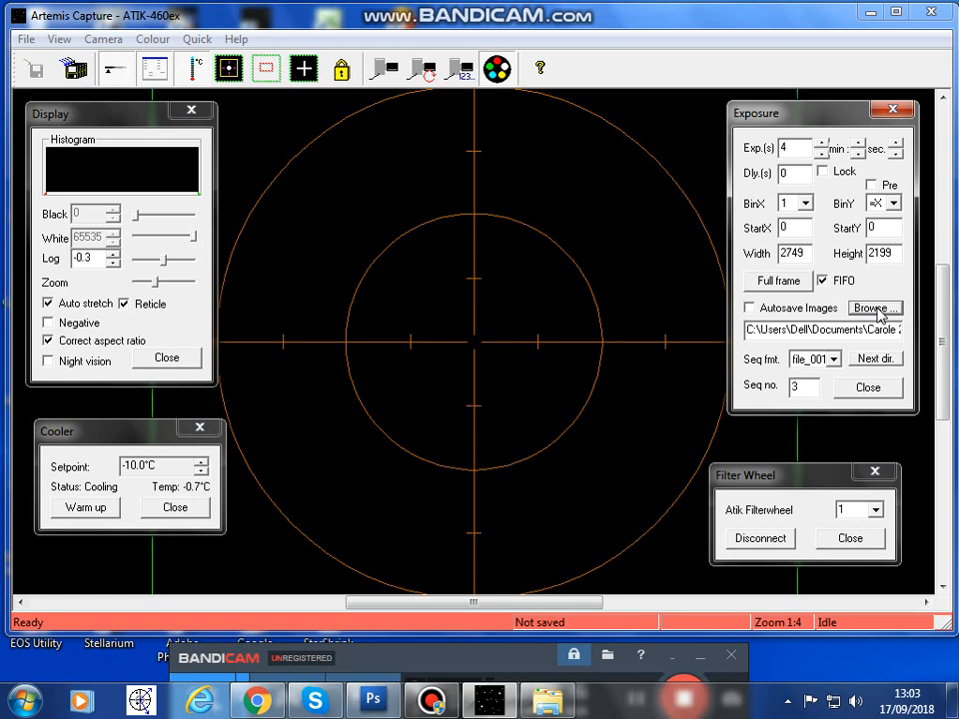
click(549, 704)
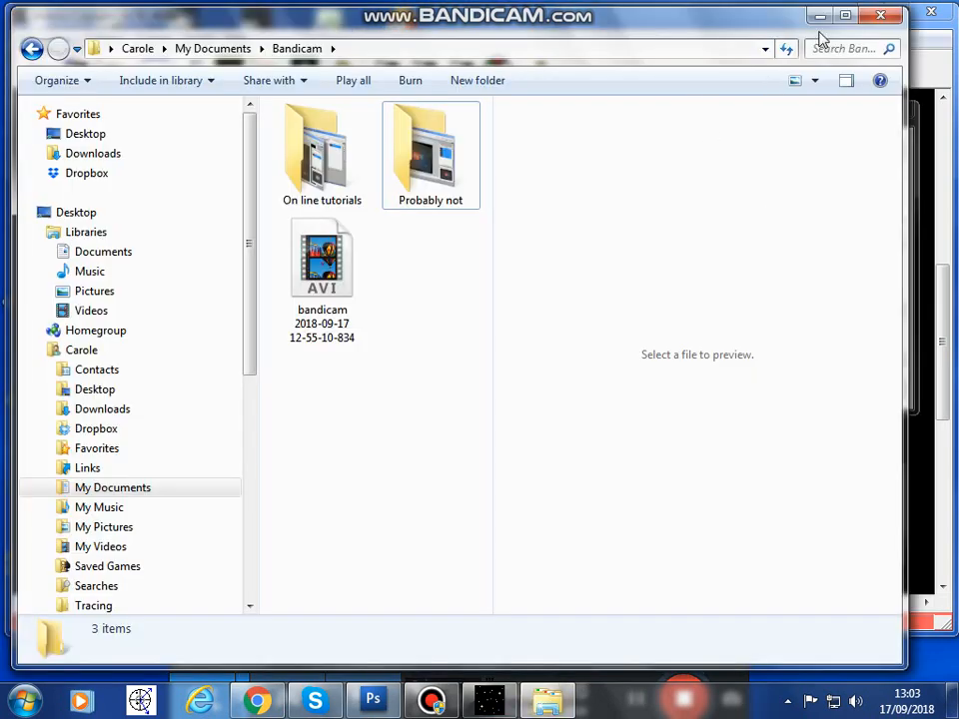
drag(734, 30, 737, 73)
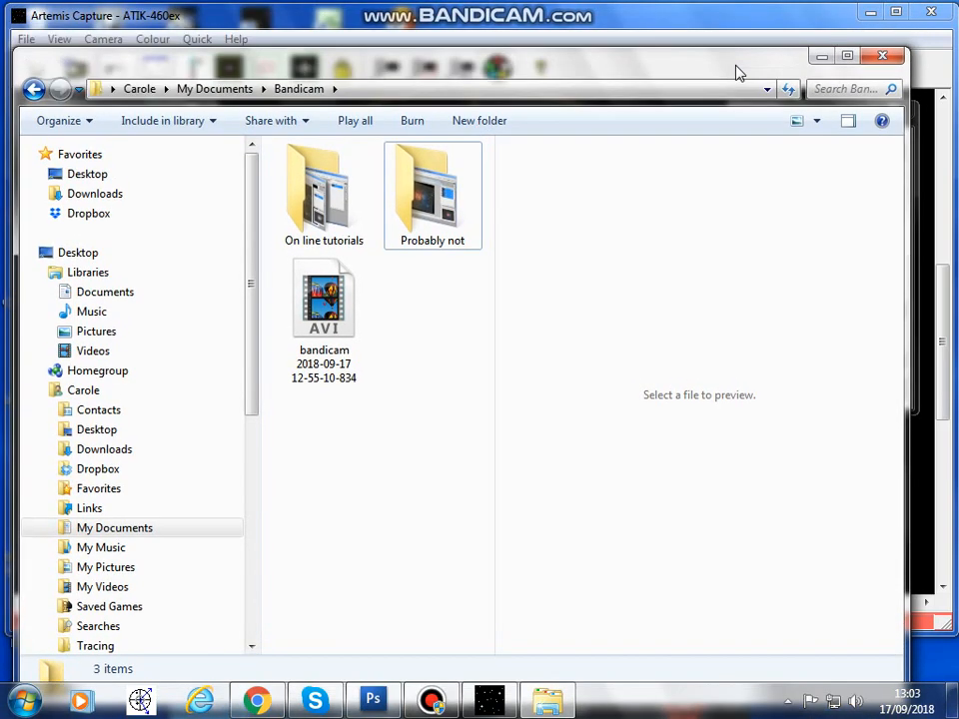
click(882, 57)
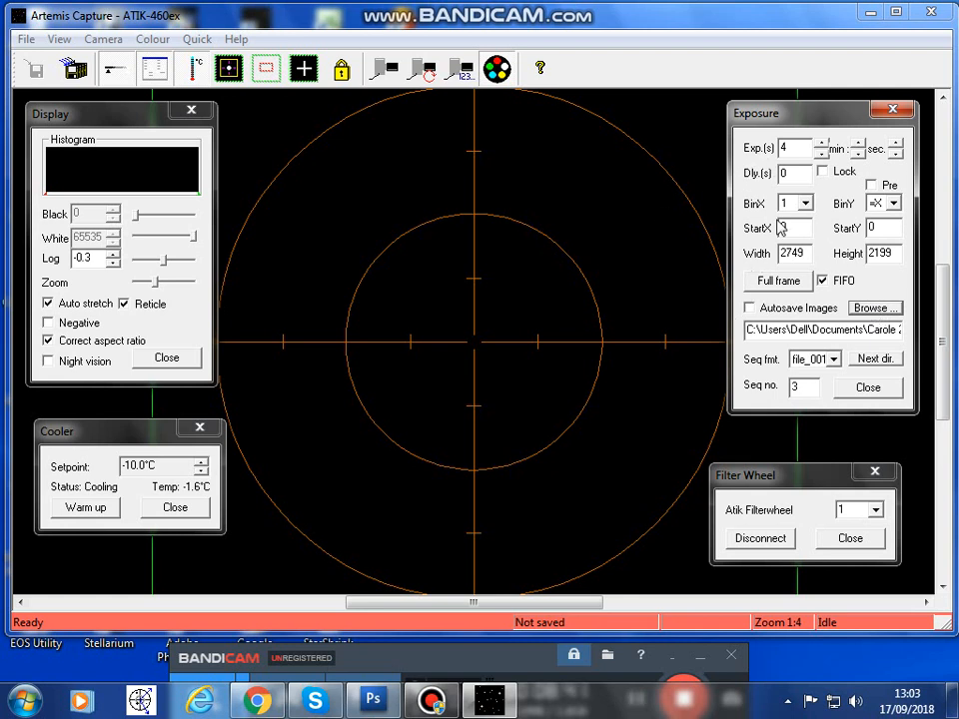
Turn Autosave Images on and back off, and set the exposure time to 600 seconds
click(750, 309)
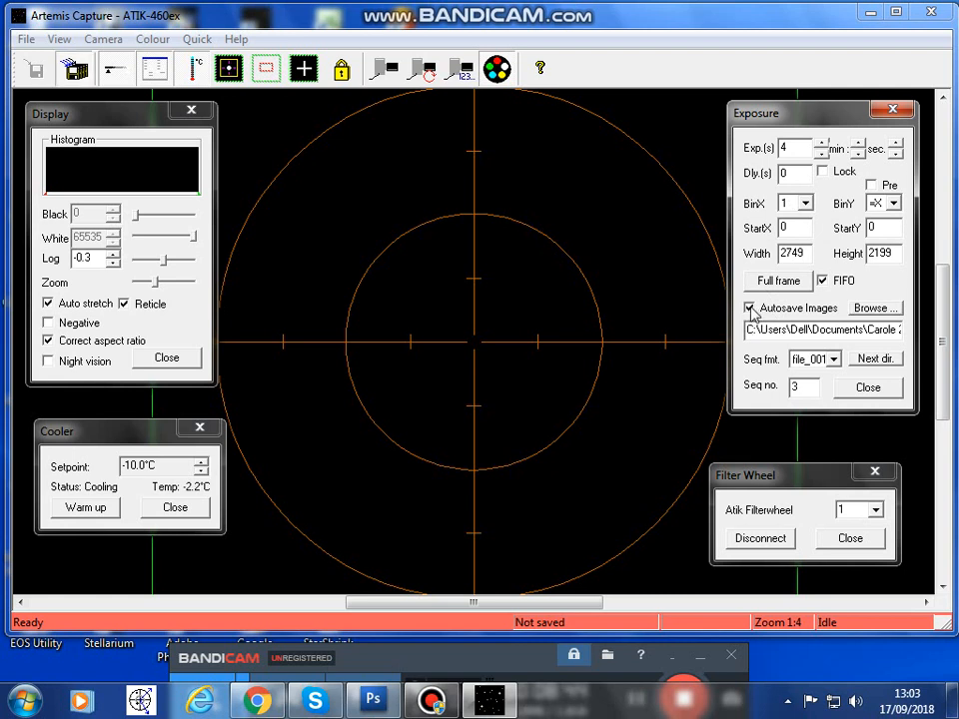
click(750, 309)
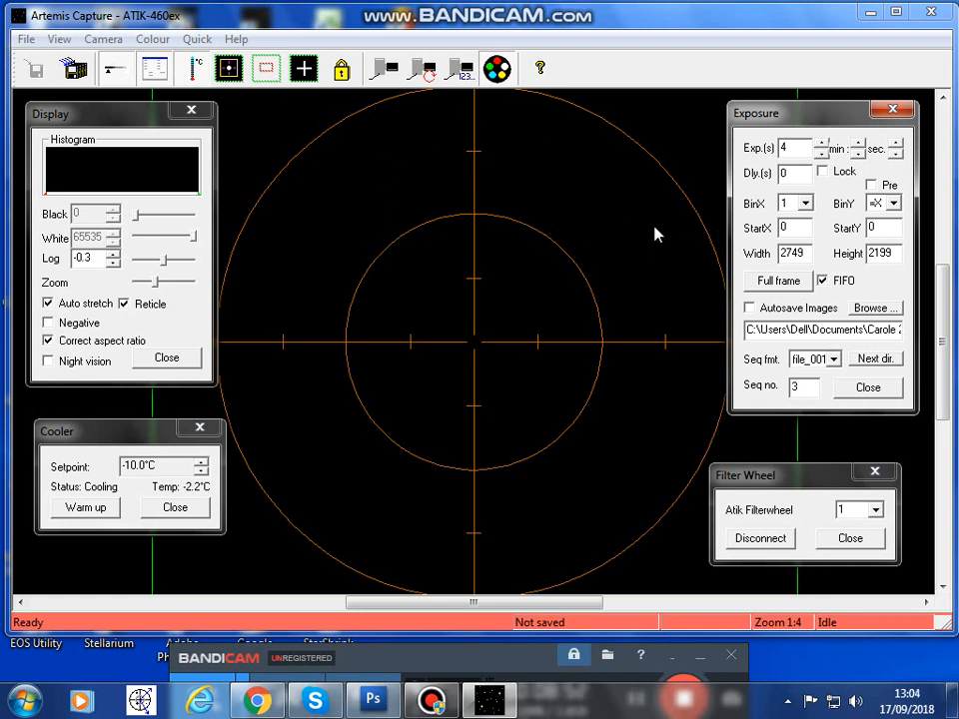
double_click(799, 148)
text(600)
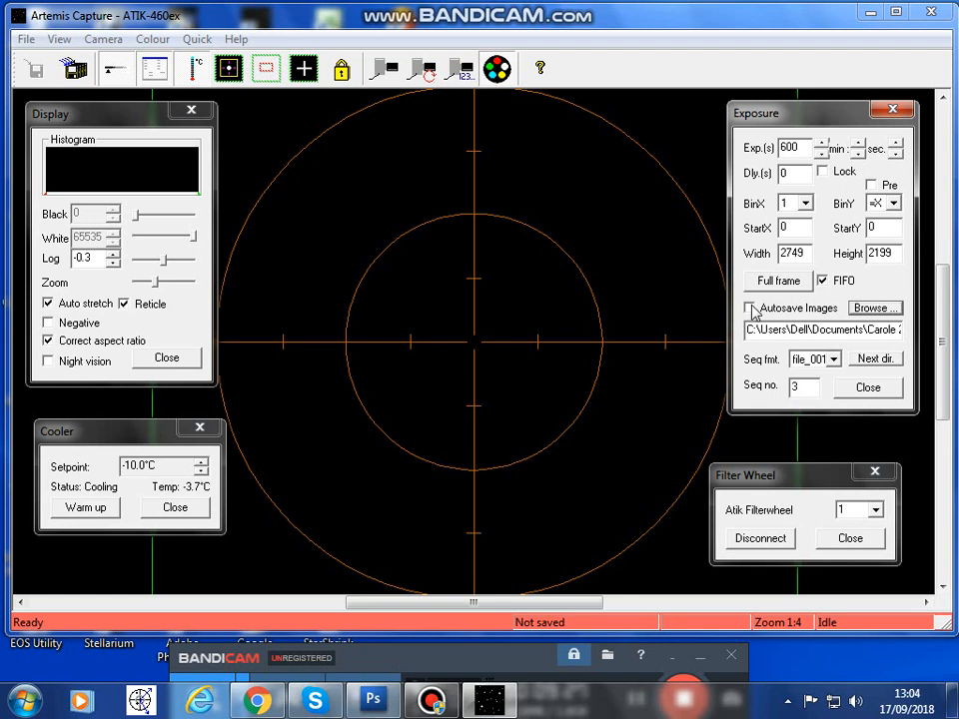
Start and stop the looping 600-second exposures twice
click(427, 74)
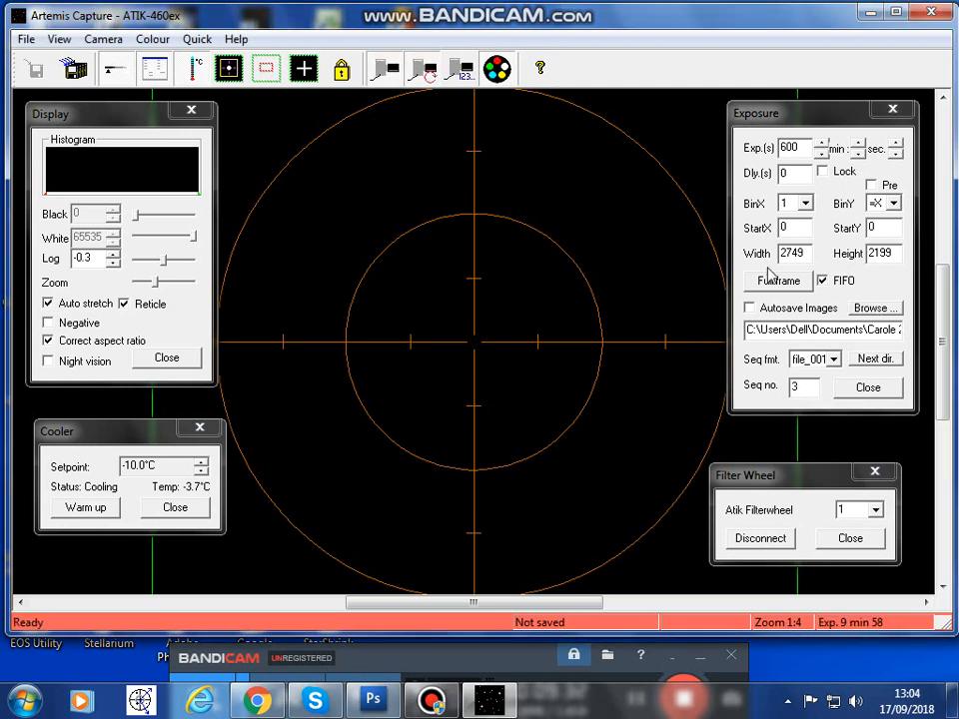
click(426, 72)
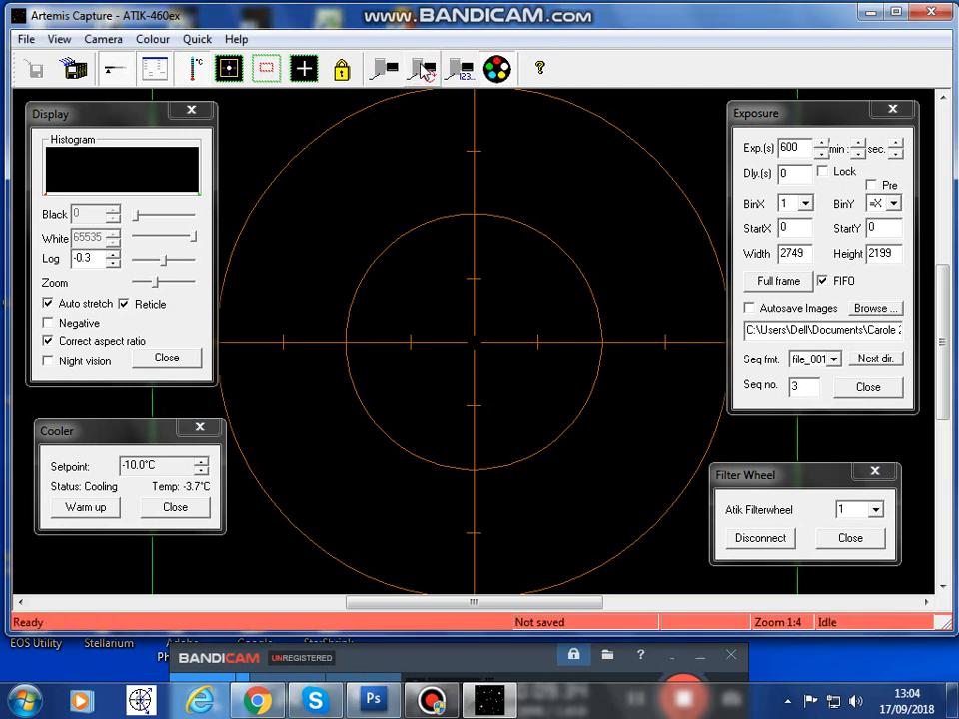
click(427, 72)
click(426, 71)
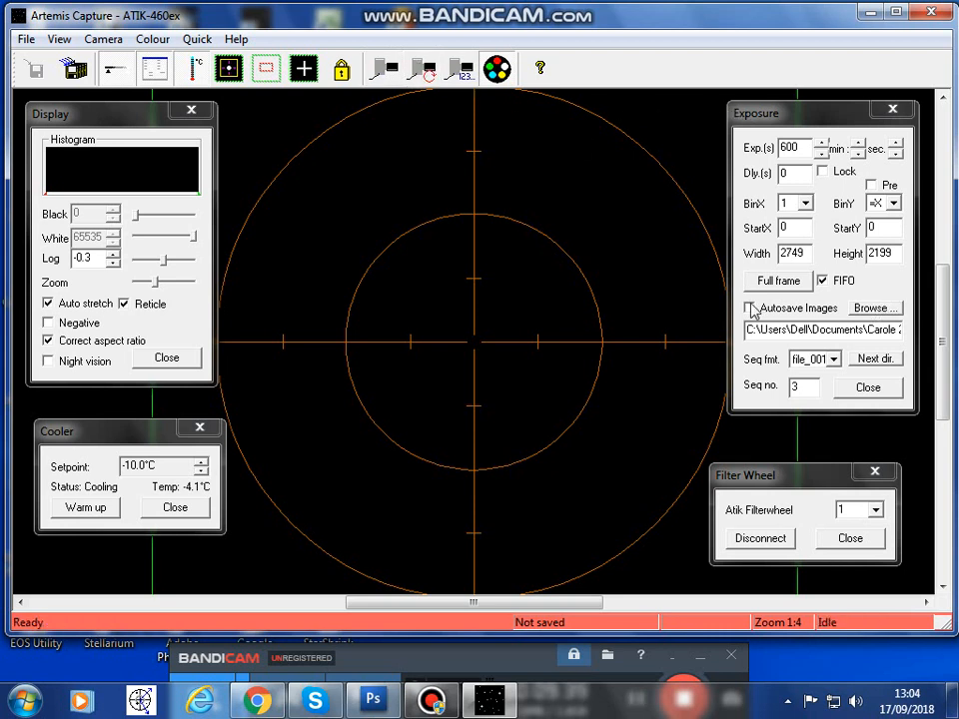
Start the looping exposures and enable Autosave Images while they run
click(426, 71)
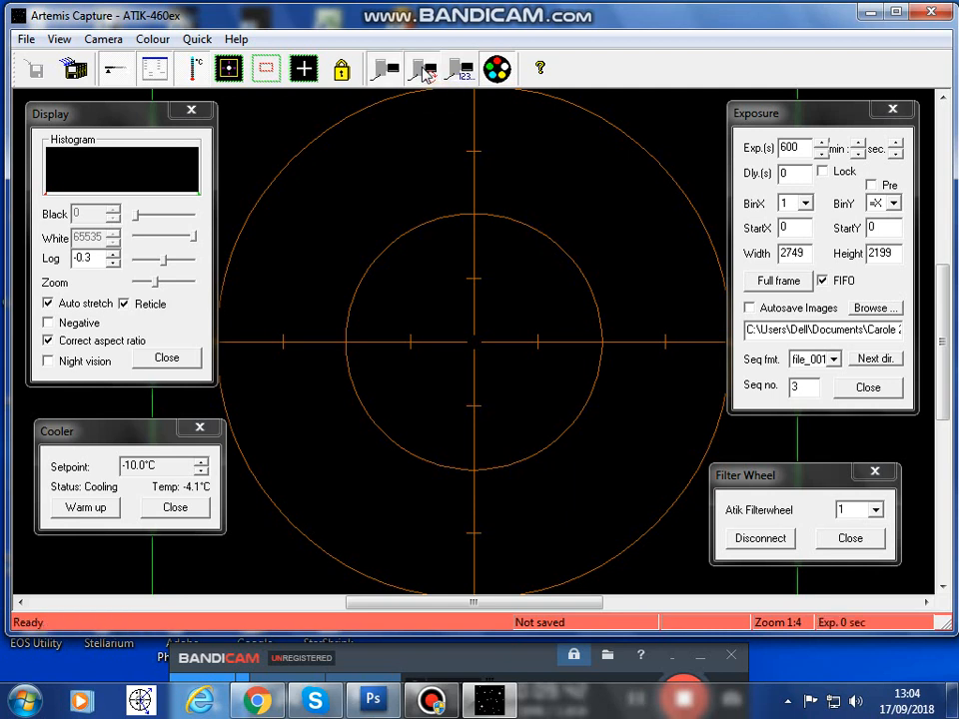
click(748, 307)
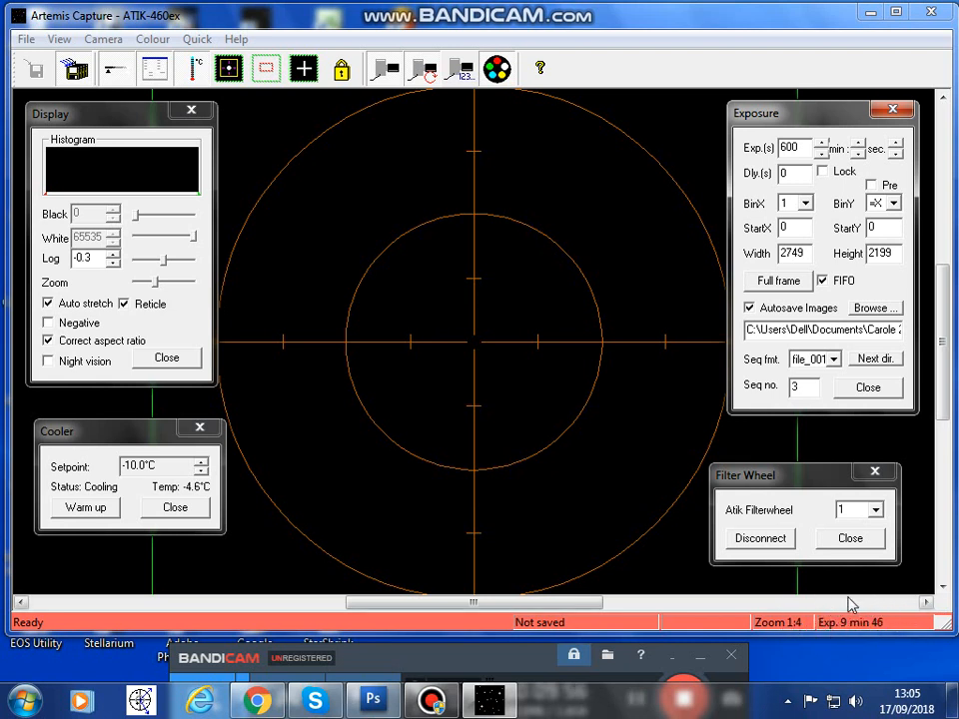
mouse_move(471, 654)
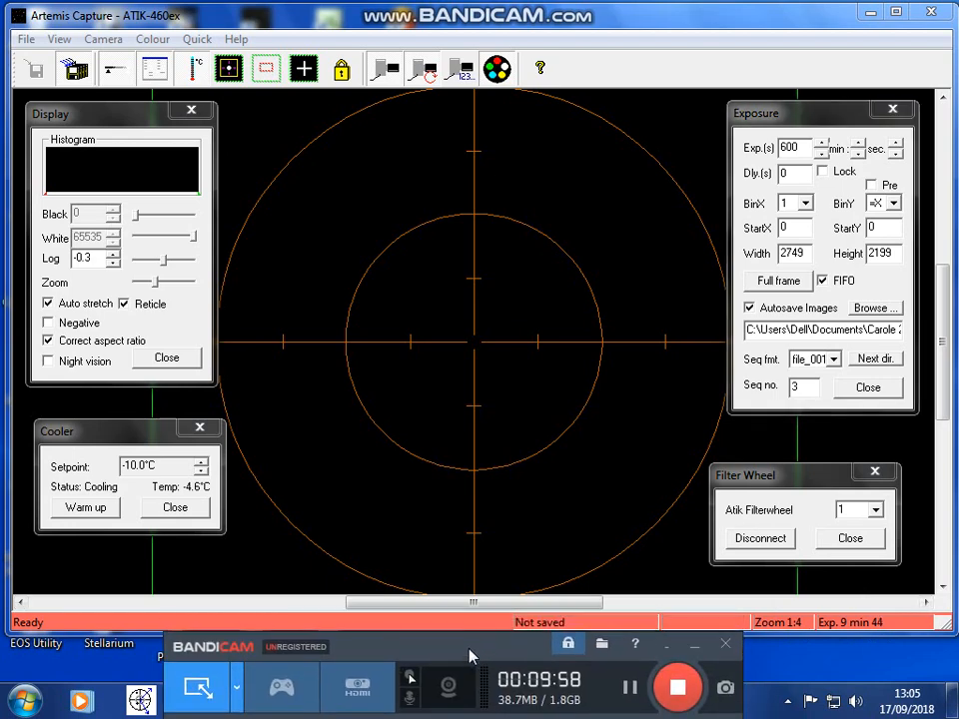